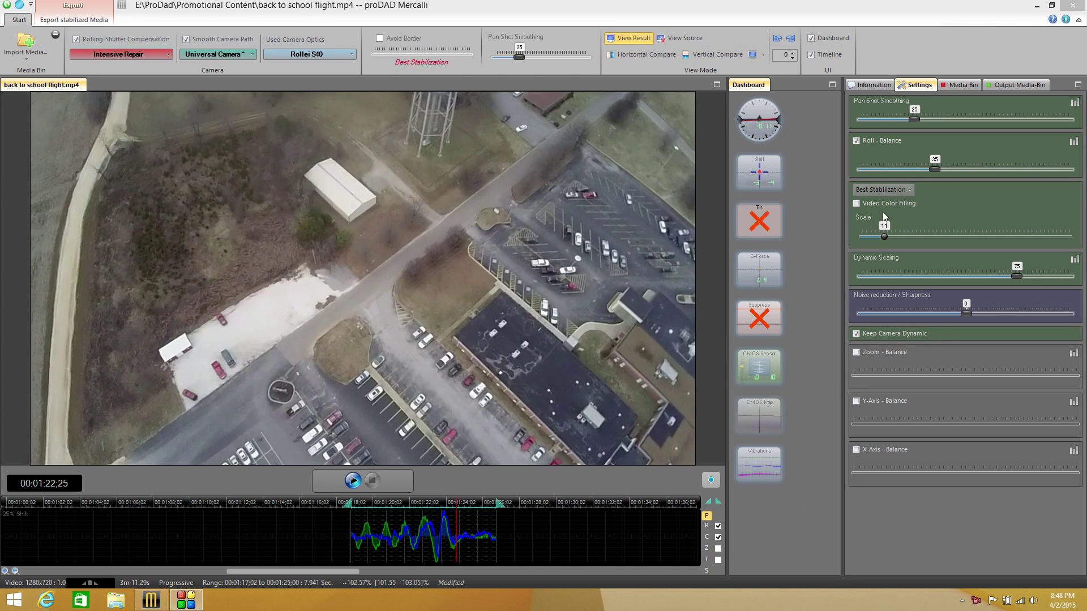
Switch the aerial clip to Best Border mode, glancing at the Forensic View option without choosing it
{"action": "left_click", "coordinate": [882, 190]}
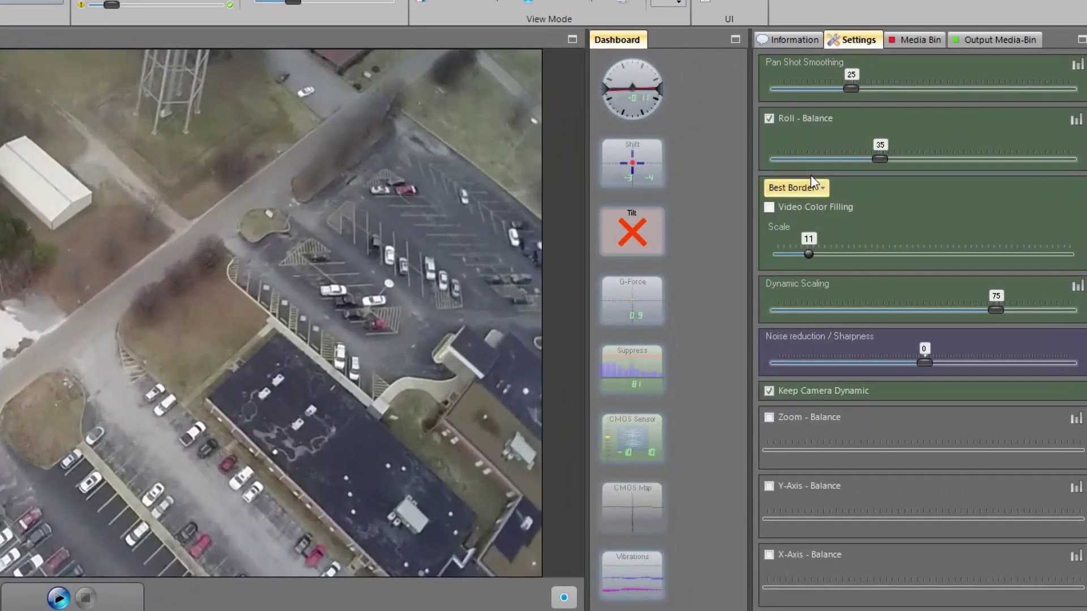
{"action": "left_click", "coordinate": [815, 189]}
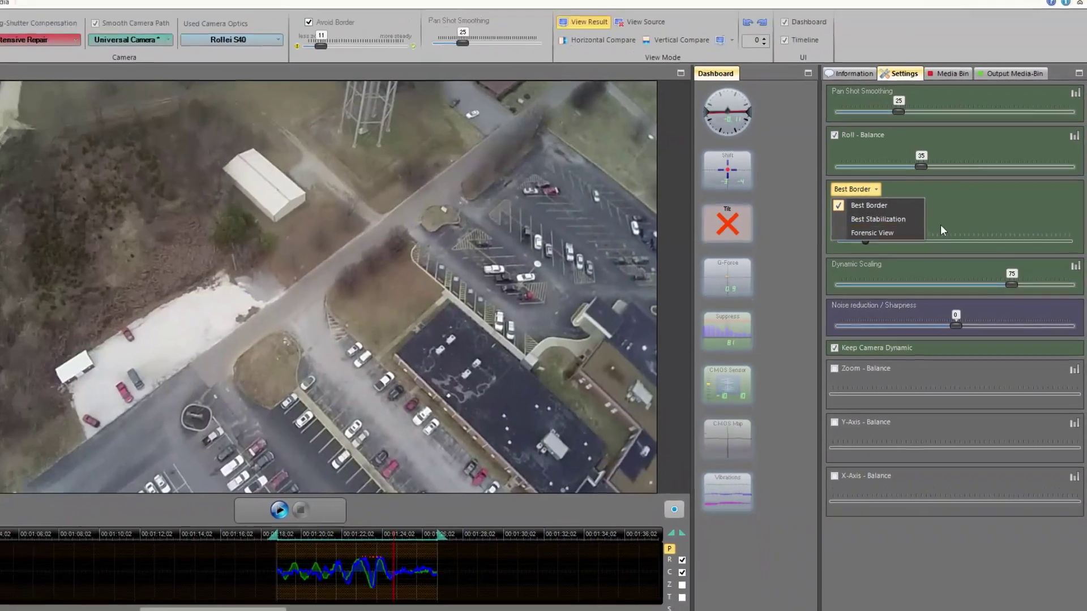
{"action": "left_click", "coordinate": [914, 237]}
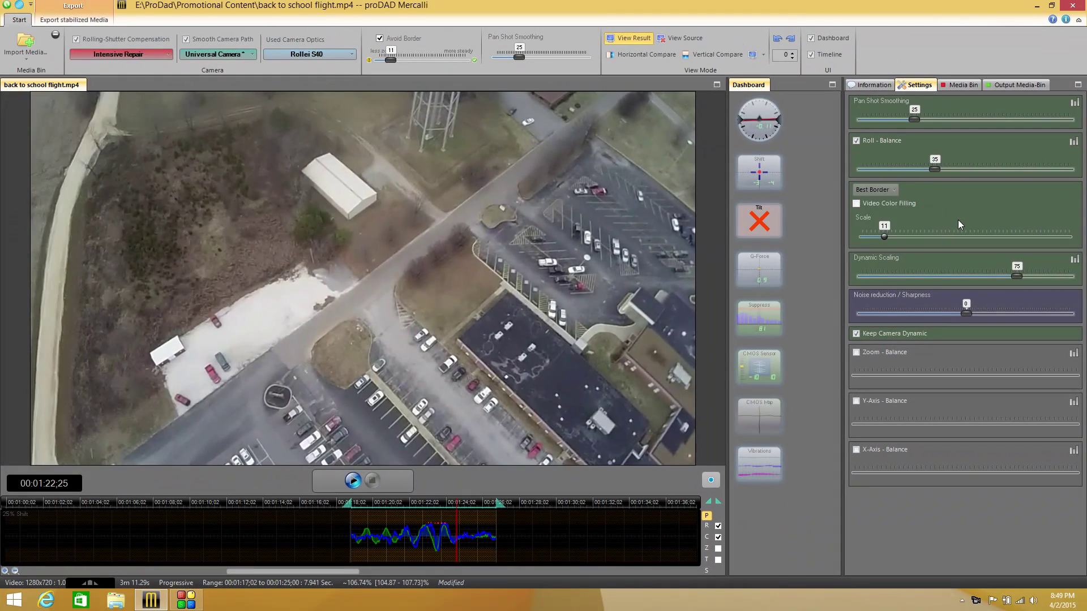
Play the Best Border result and compare it against the original source footage
{"action": "left_click", "coordinate": [353, 482]}
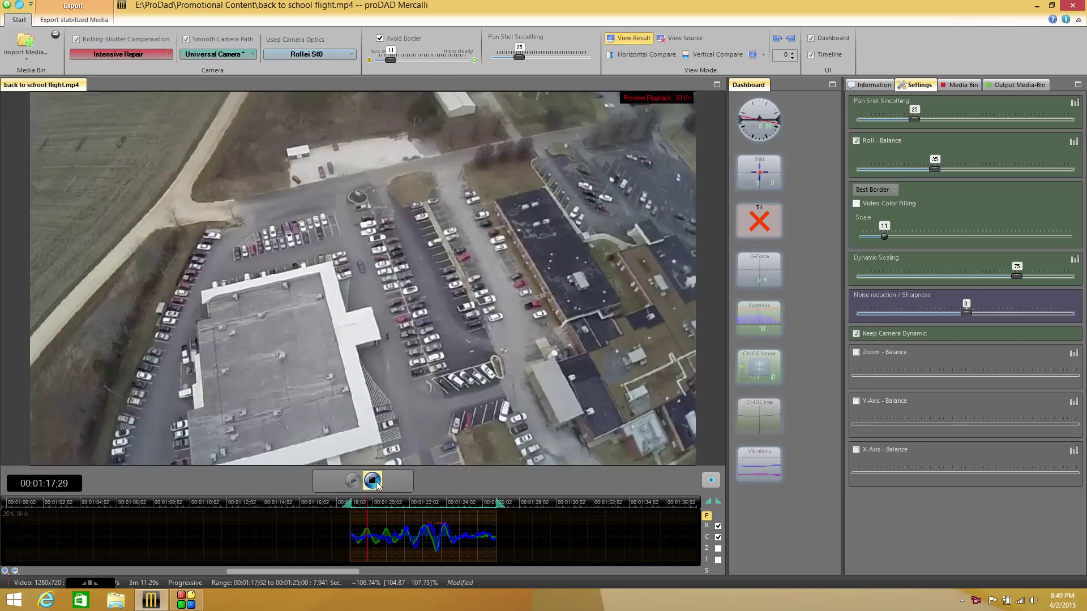
{"action": "left_click", "coordinate": [372, 485]}
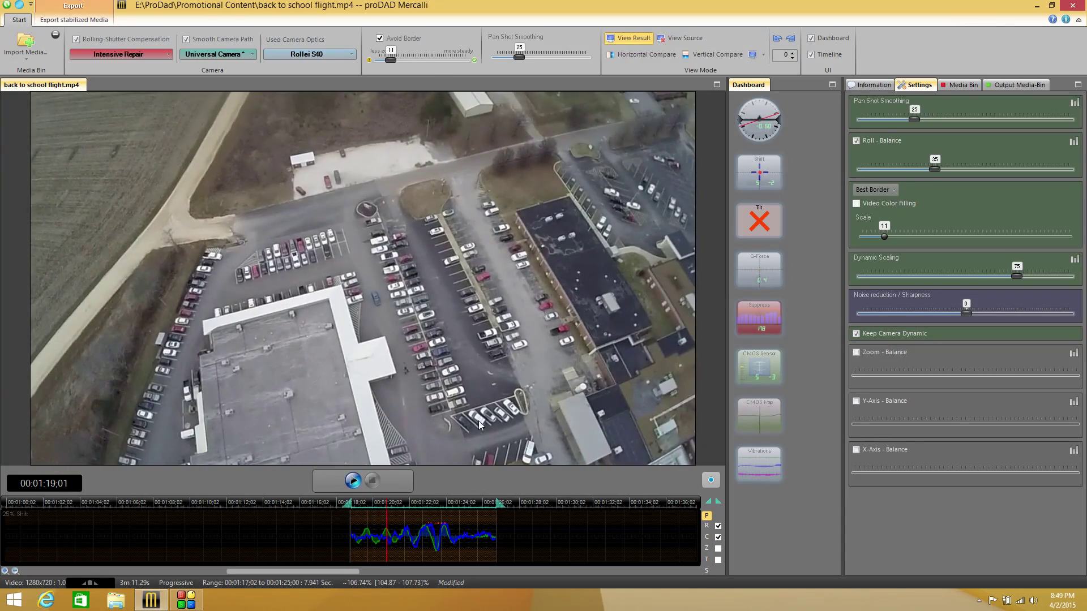
{"action": "left_click", "coordinate": [354, 483]}
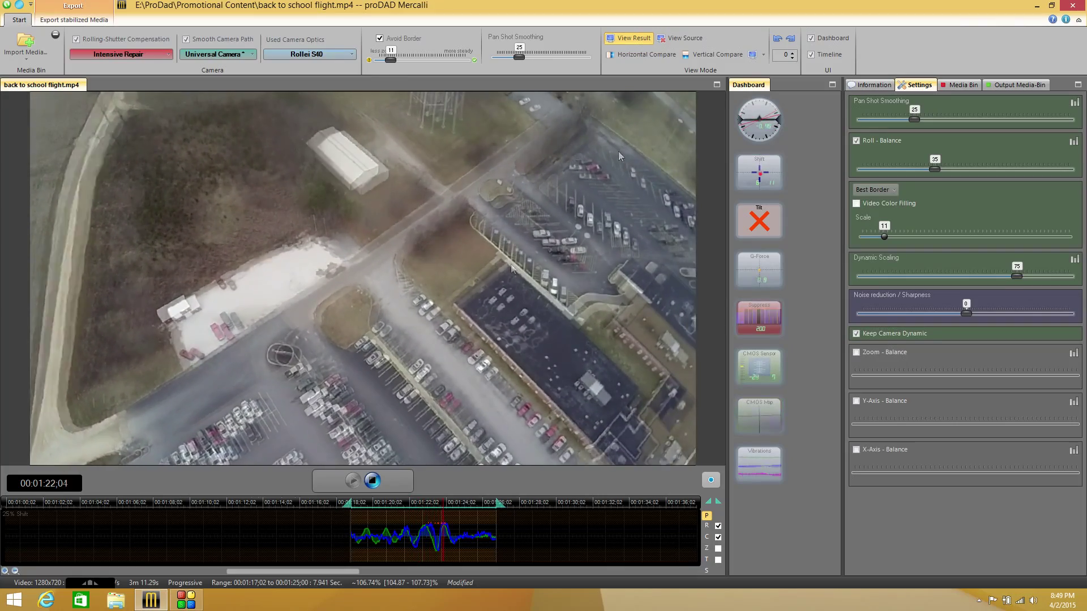
{"action": "left_click", "coordinate": [680, 39]}
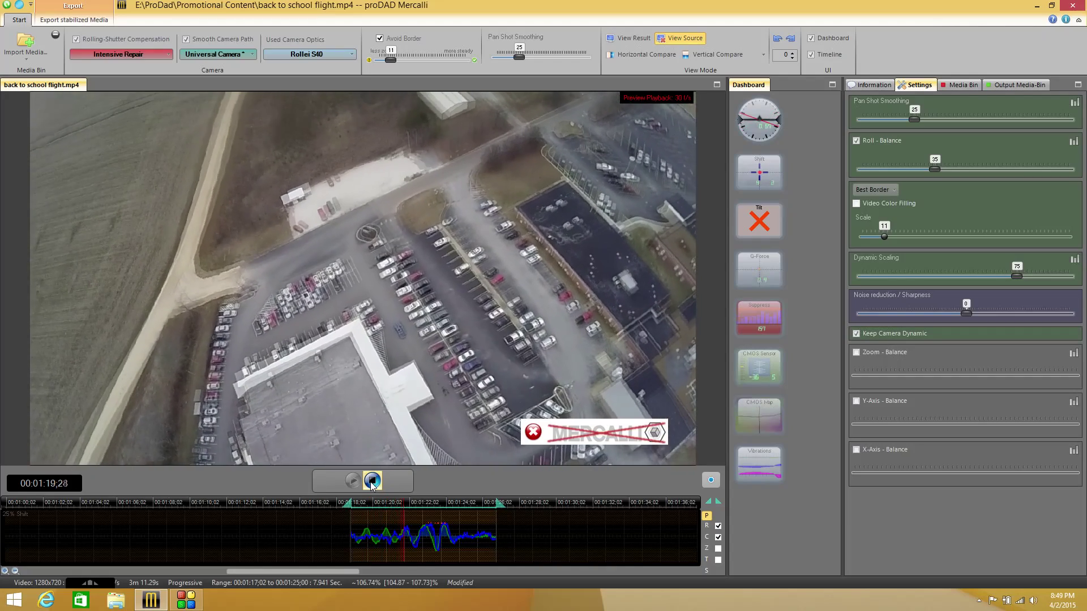
{"action": "left_click", "coordinate": [372, 482]}
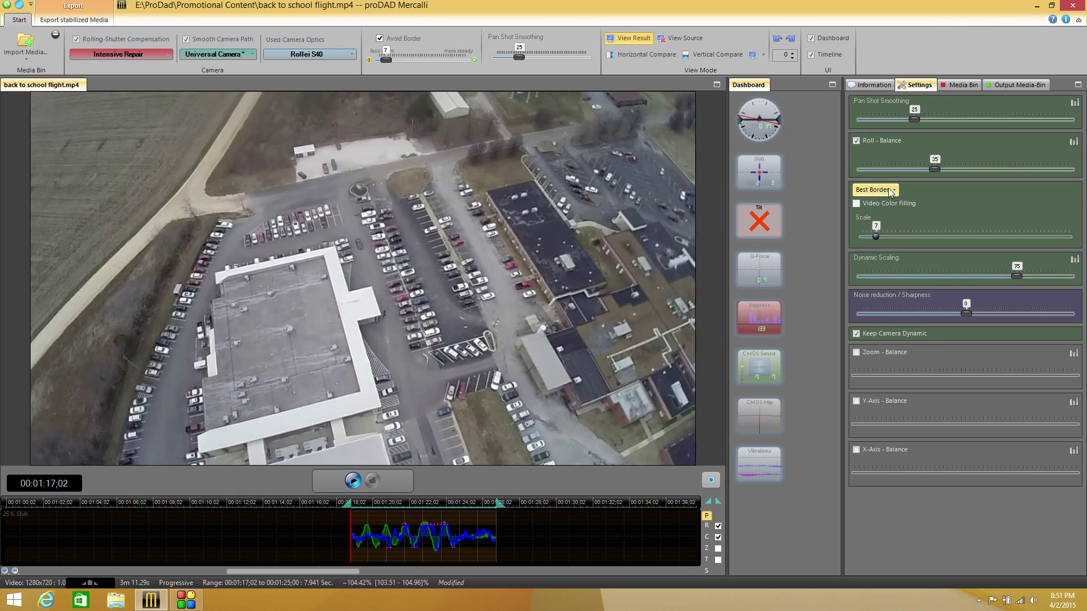
Select Best Stabilization mode and play the aerial clip's stabilized preview
{"action": "left_click", "coordinate": [889, 189]}
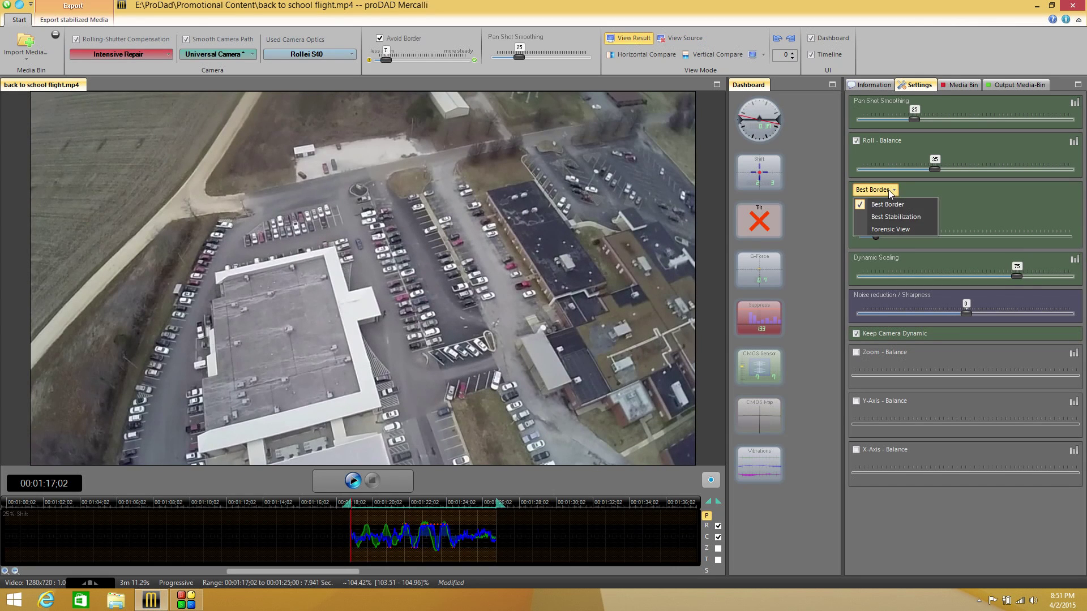
{"action": "left_click", "coordinate": [909, 219]}
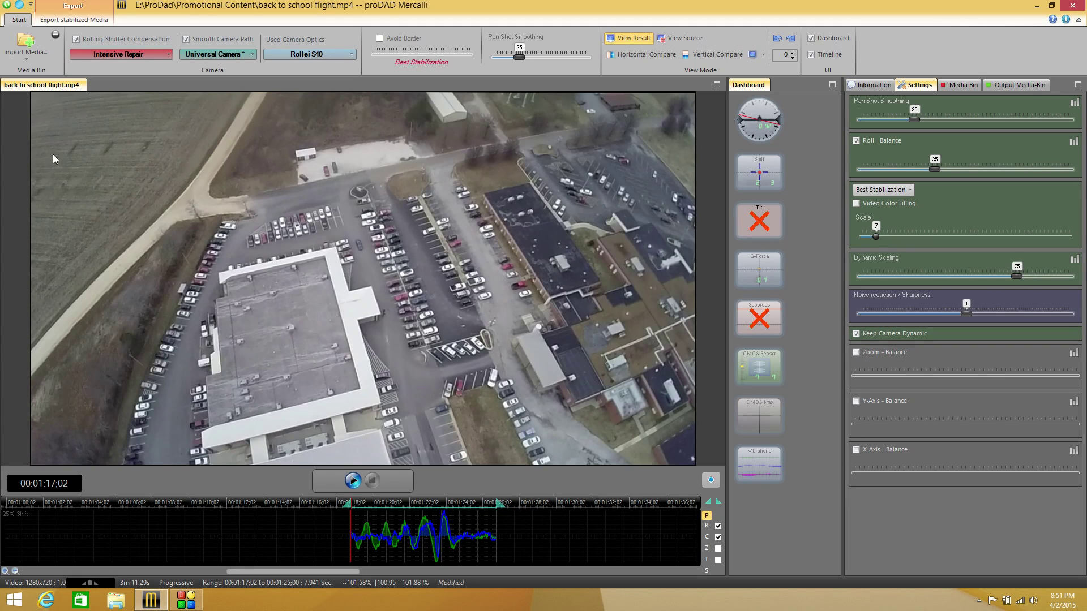
{"action": "left_click", "coordinate": [353, 480]}
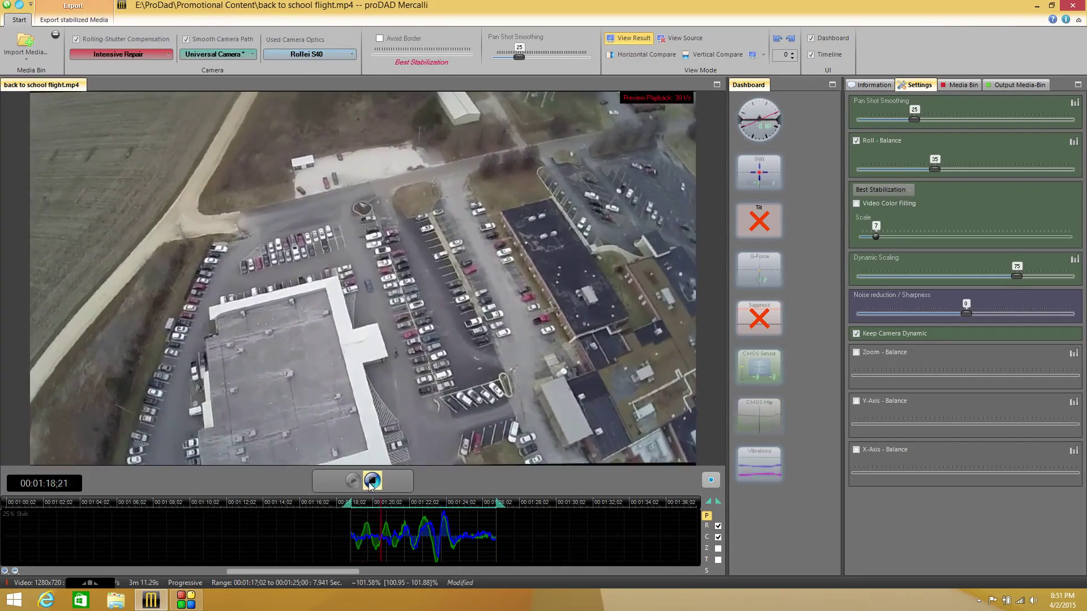
Stop playback, move the playhead to about 01:22 and raise Scale to 25
{"action": "left_click", "coordinate": [372, 481]}
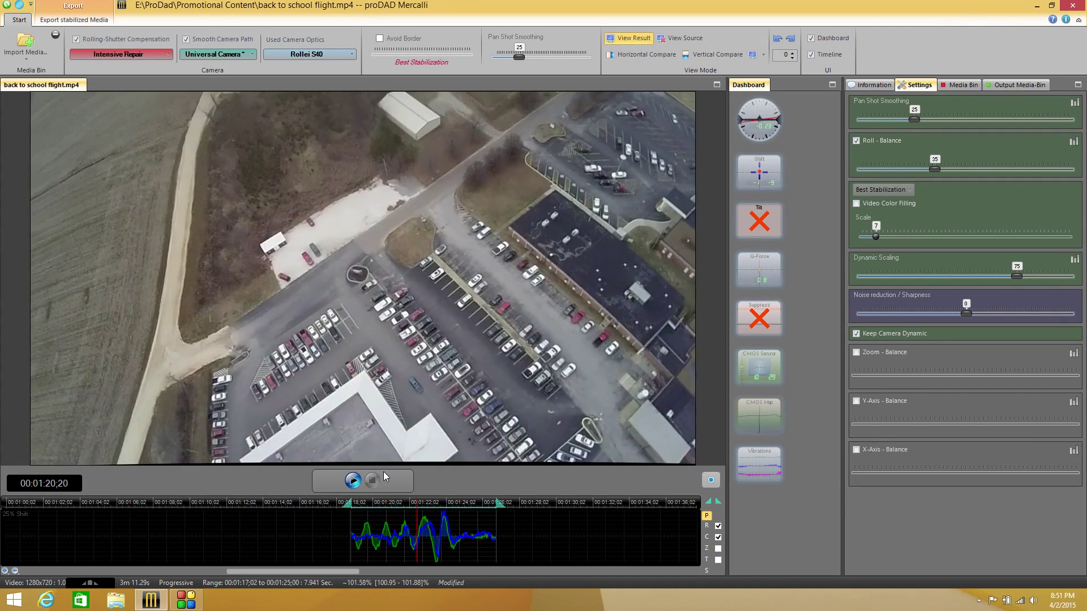
{"action": "left_click_drag", "start_coordinate": [411, 512], "coordinate": [440, 512]}
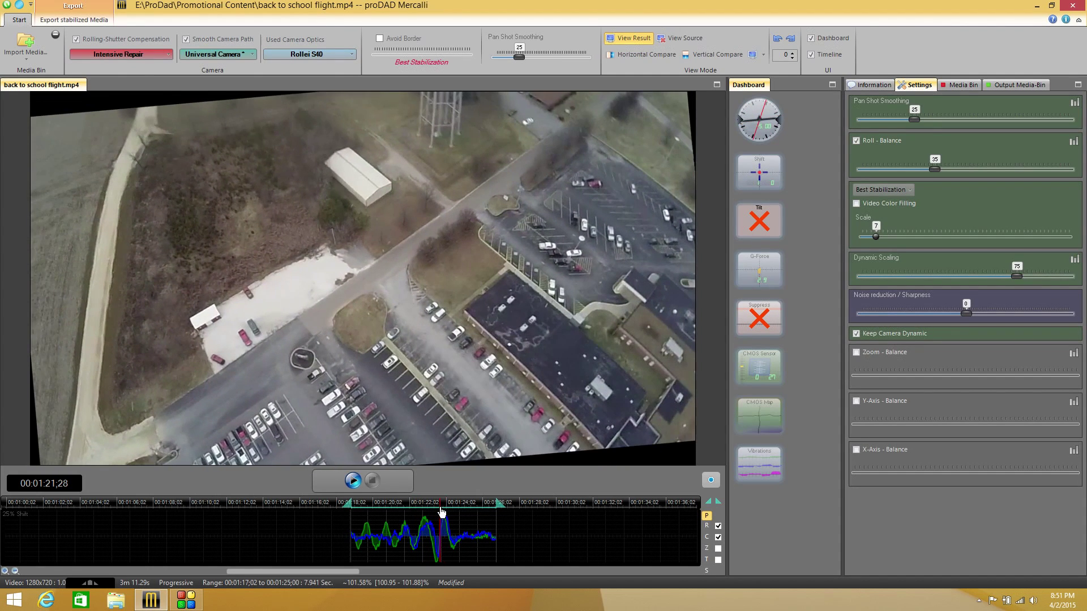
{"action": "left_click_drag", "start_coordinate": [876, 238], "coordinate": [978, 232]}
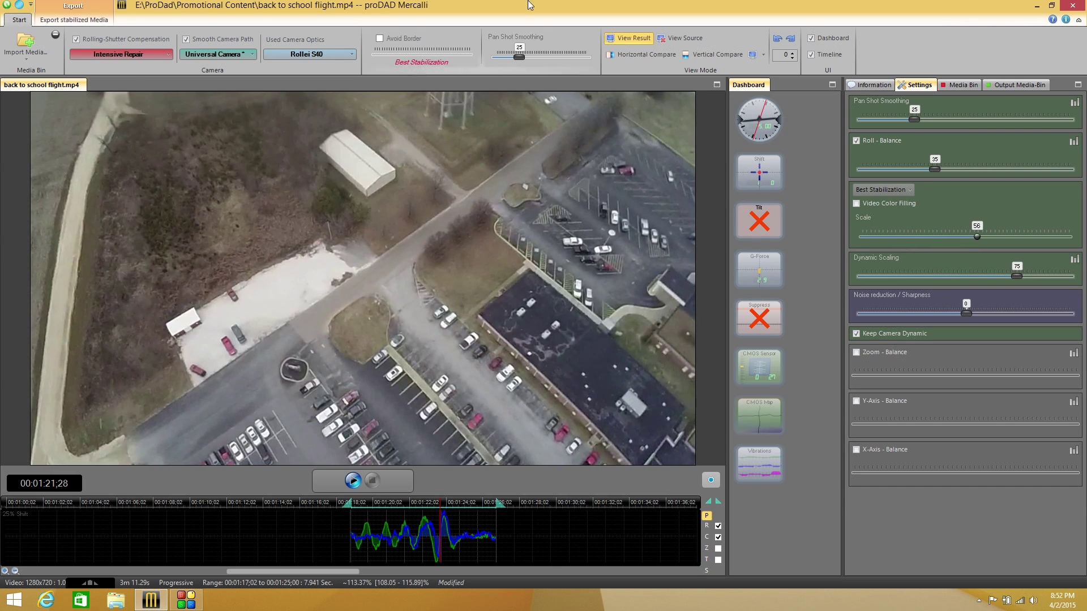
Toggle Avoid Border on and off, then settle Scale at 17 in Best Stabilization
{"action": "left_click", "coordinate": [380, 39]}
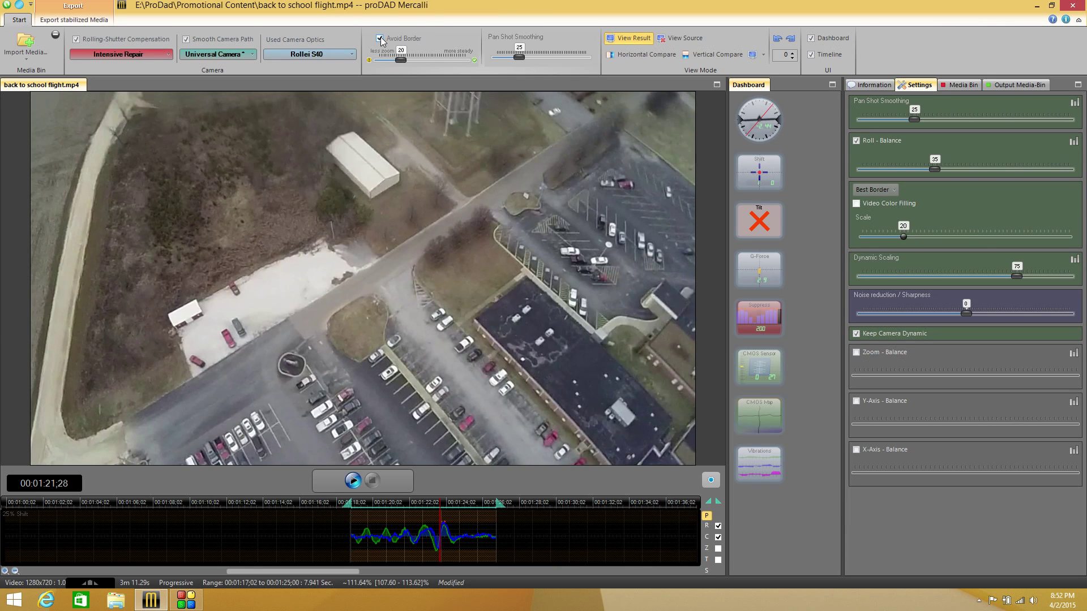
{"action": "left_click", "coordinate": [380, 38]}
{"action": "left_click", "coordinate": [380, 39]}
{"action": "left_click_drag", "start_coordinate": [903, 236], "coordinate": [924, 236]}
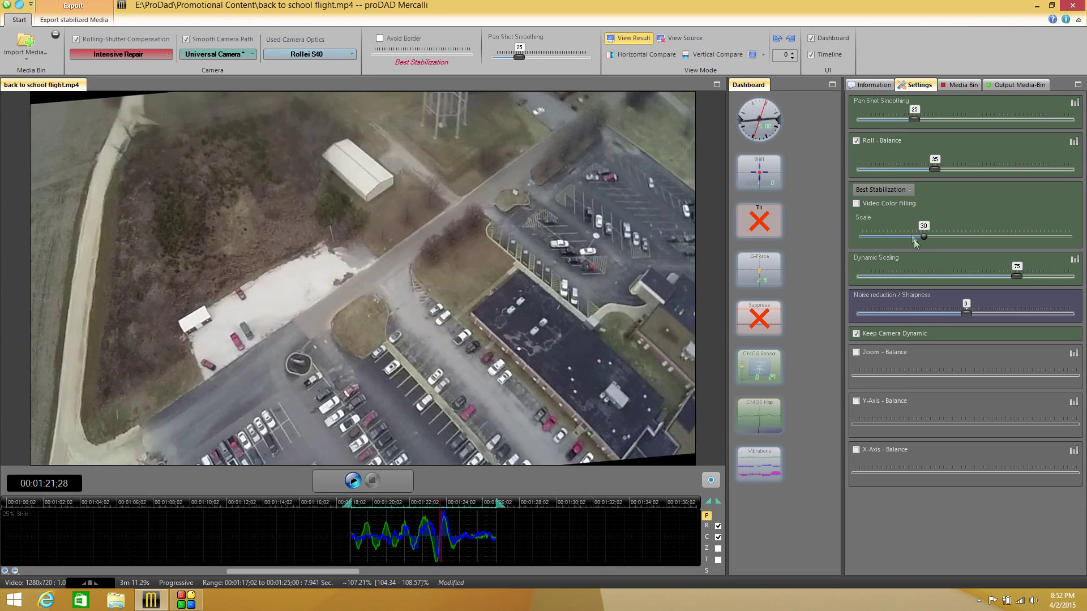
{"action": "left_click_drag", "start_coordinate": [924, 238], "coordinate": [898, 244]}
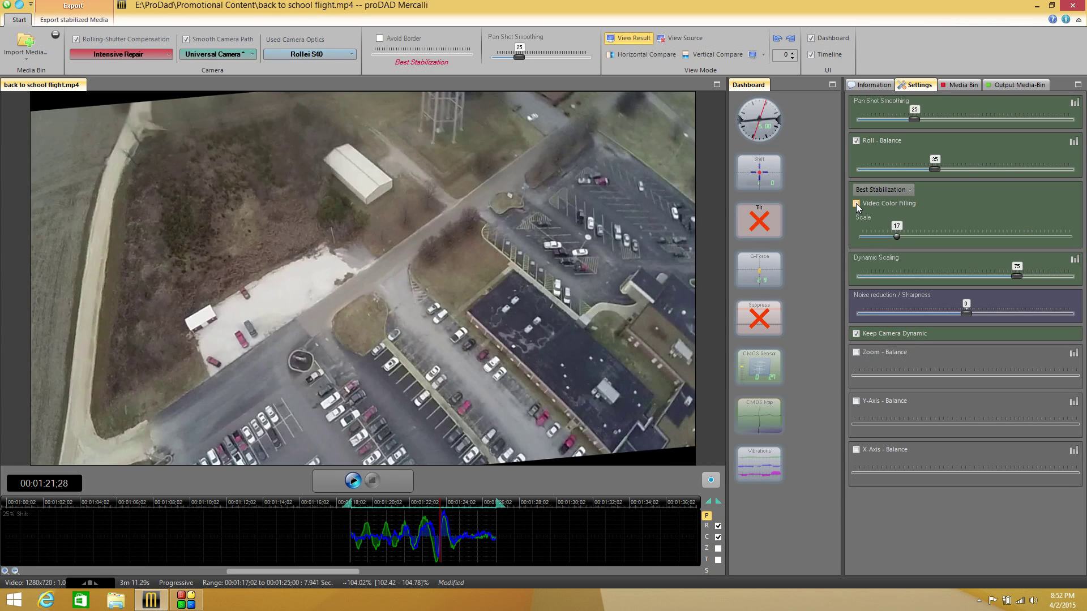
Enable Video Color Filling, compare it off and on, then play the filled preview
{"action": "left_click", "coordinate": [856, 203]}
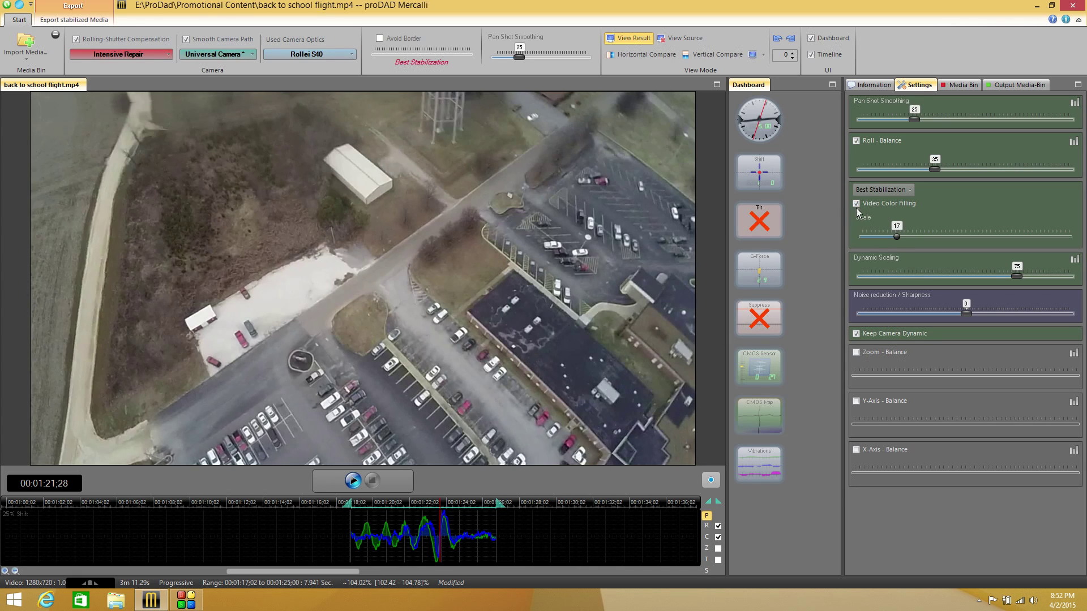
{"action": "left_click", "coordinate": [856, 204]}
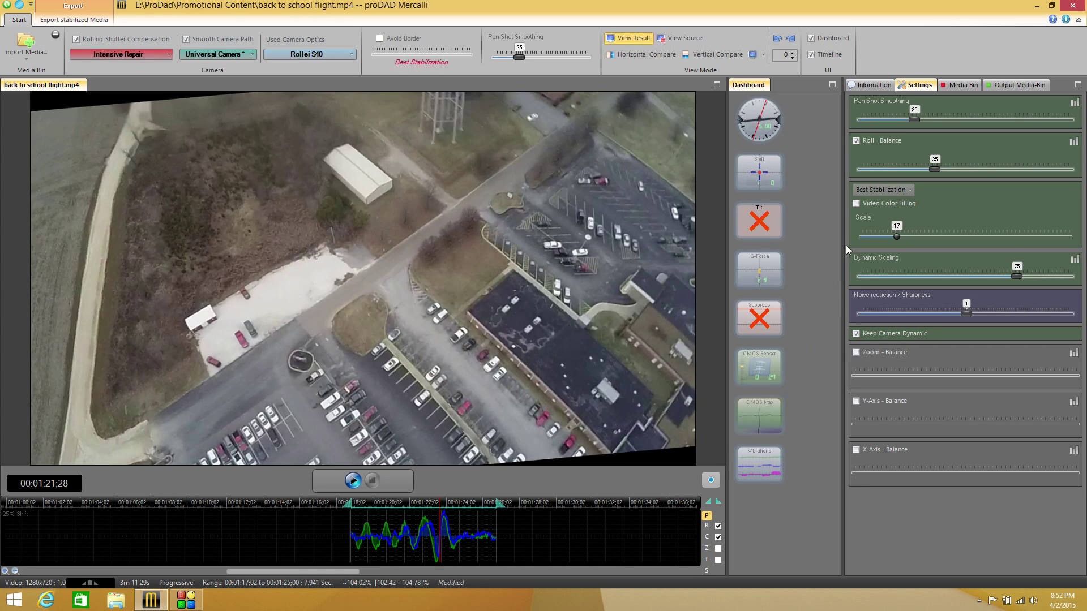
{"action": "left_click", "coordinate": [856, 203]}
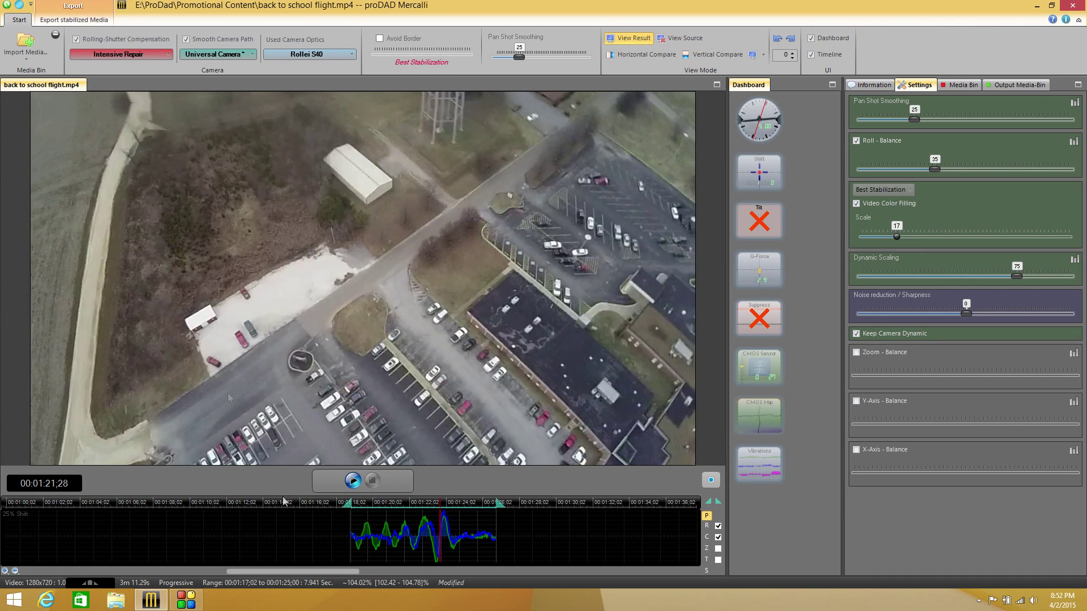
{"action": "left_click", "coordinate": [344, 489]}
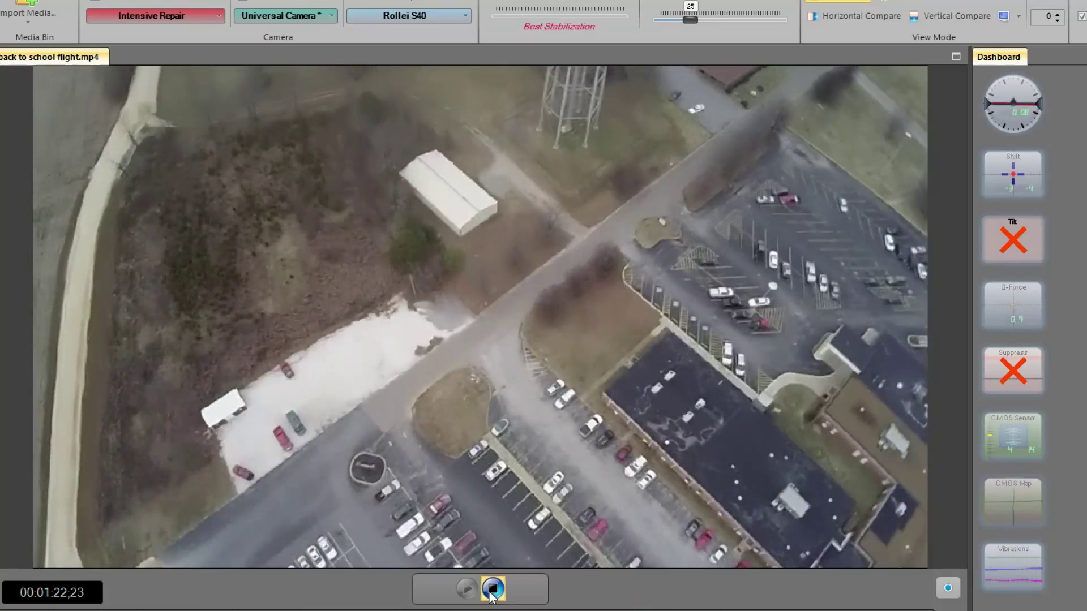
{"action": "left_click", "coordinate": [492, 589]}
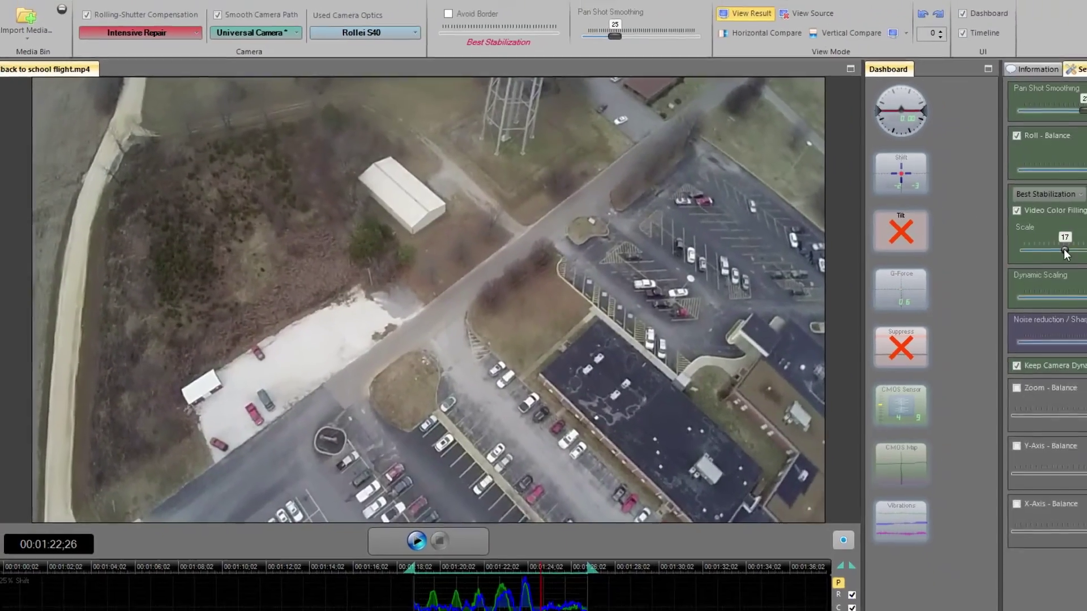
Raise Scale to 32 and switch the stabilization mode to Best Border
{"action": "left_click_drag", "start_coordinate": [1066, 254], "coordinate": [1086, 249]}
{"action": "left_click_drag", "start_coordinate": [927, 236], "coordinate": [929, 237]}
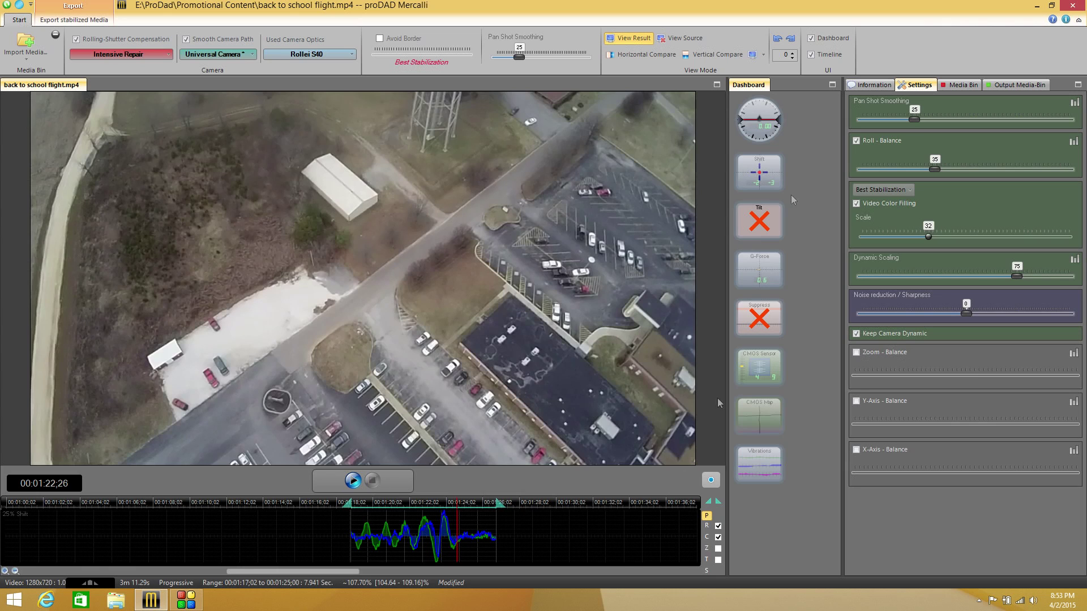
{"action": "left_click", "coordinate": [874, 192]}
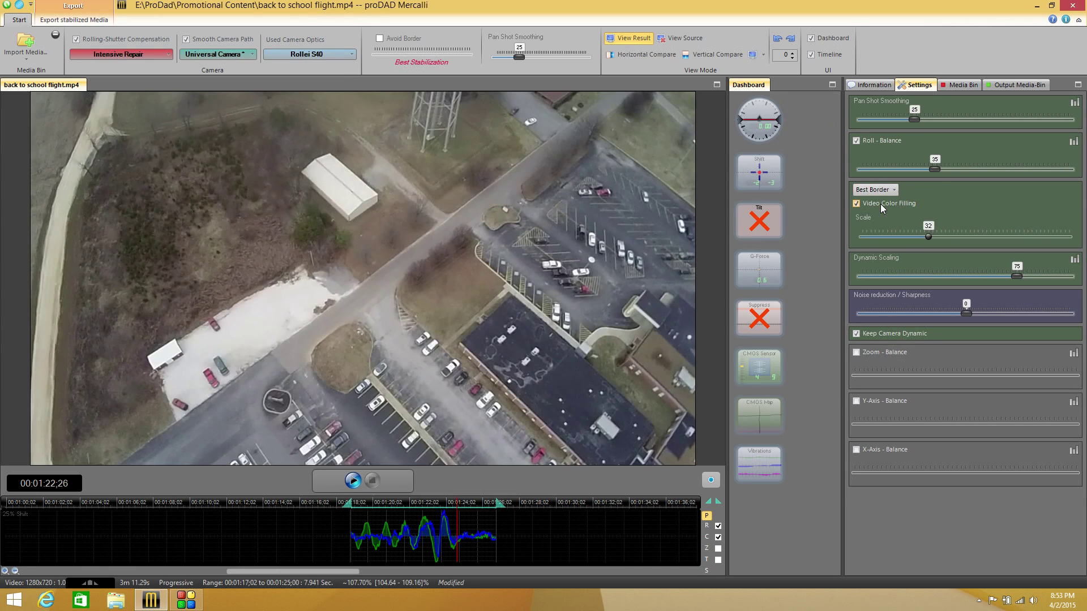
{"action": "left_click", "coordinate": [880, 205]}
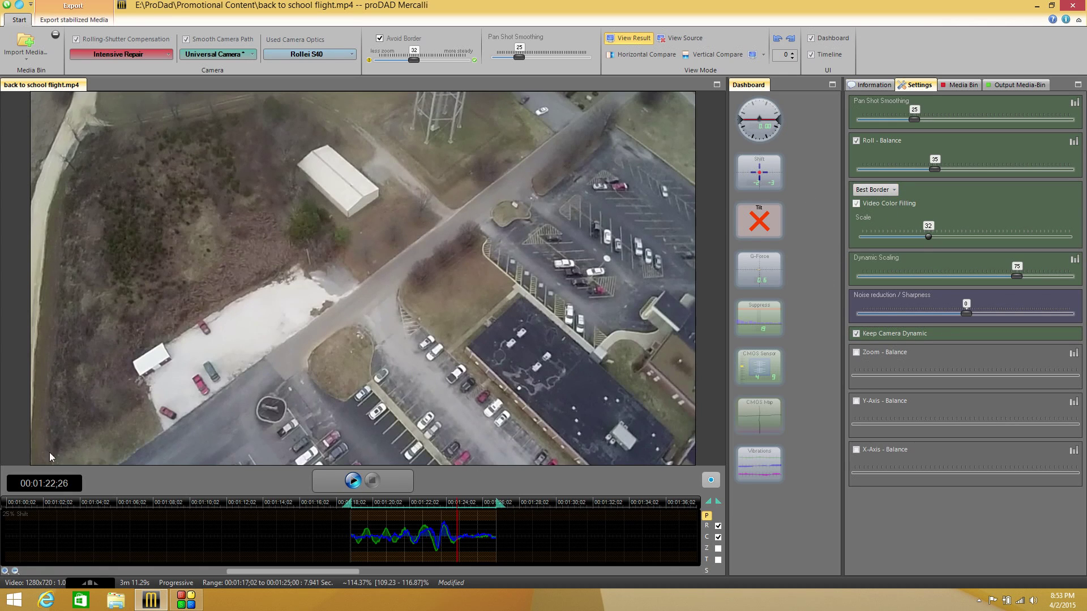
{"action": "left_click", "coordinate": [877, 188]}
Switch to Forensic View, raise Scale to 45 and turn off Video Color Filling
{"action": "left_click", "coordinate": [895, 229]}
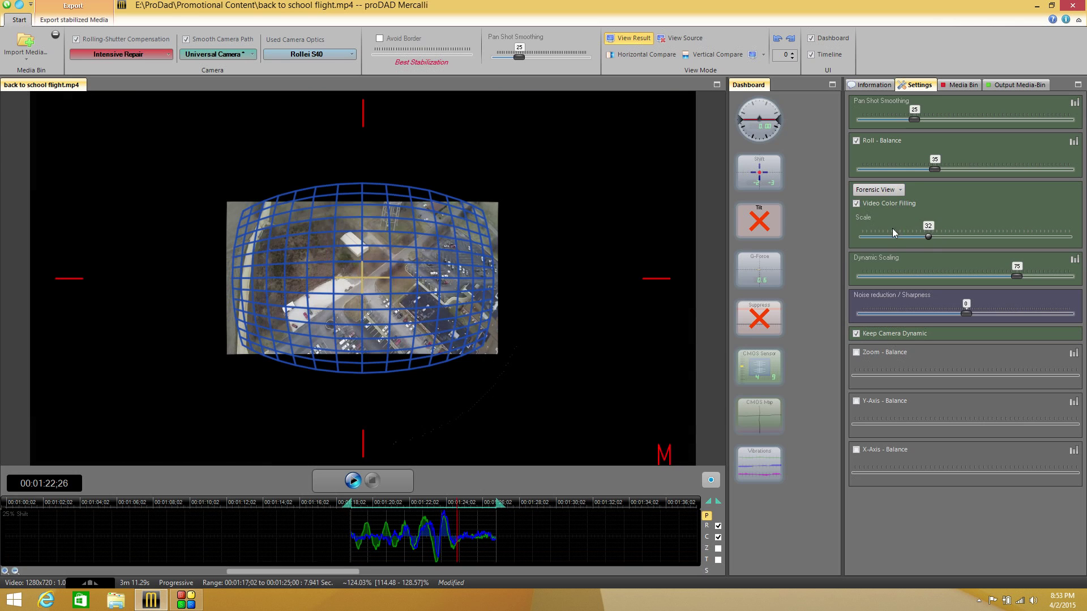
{"action": "left_click_drag", "start_coordinate": [929, 236], "coordinate": [992, 238]}
{"action": "left_click", "coordinate": [857, 203]}
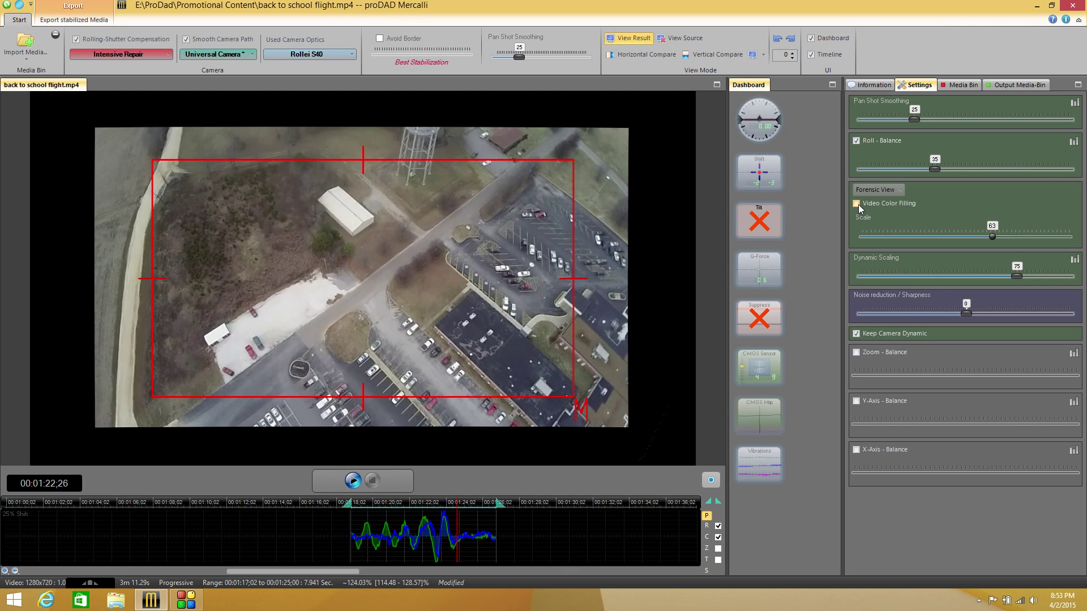
Play the aerial clip in Forensic View to review the distortion grid, then stop
{"action": "mouse_move", "coordinate": [597, 287]}
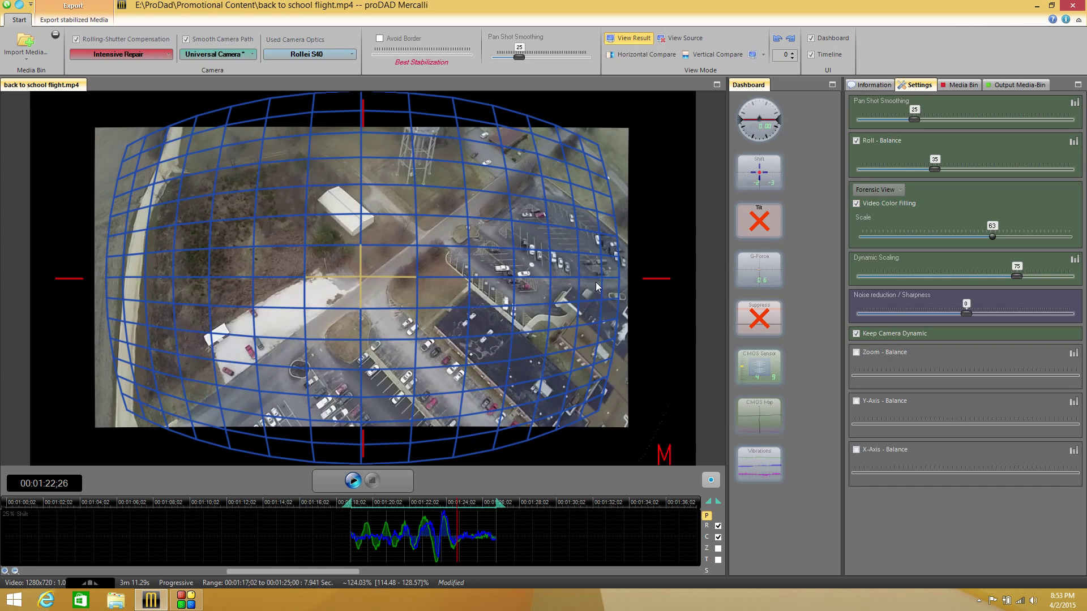
{"action": "left_click", "coordinate": [352, 481]}
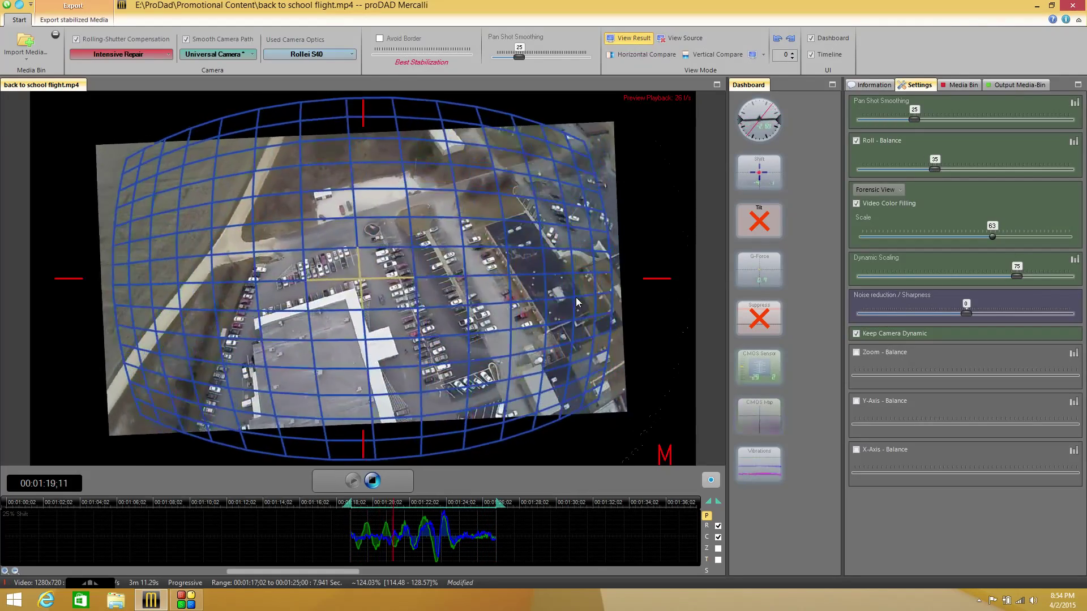
{"action": "left_click", "coordinate": [372, 481]}
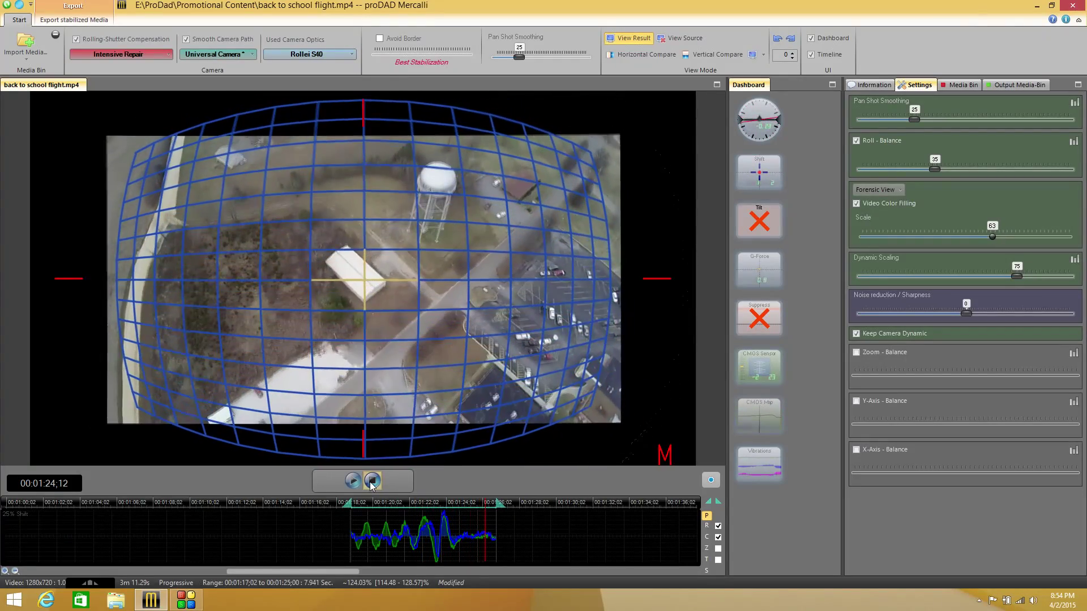
Set Best Border mode, then load the MAH00007 street clip from the Media Bin
{"action": "left_click", "coordinate": [861, 190]}
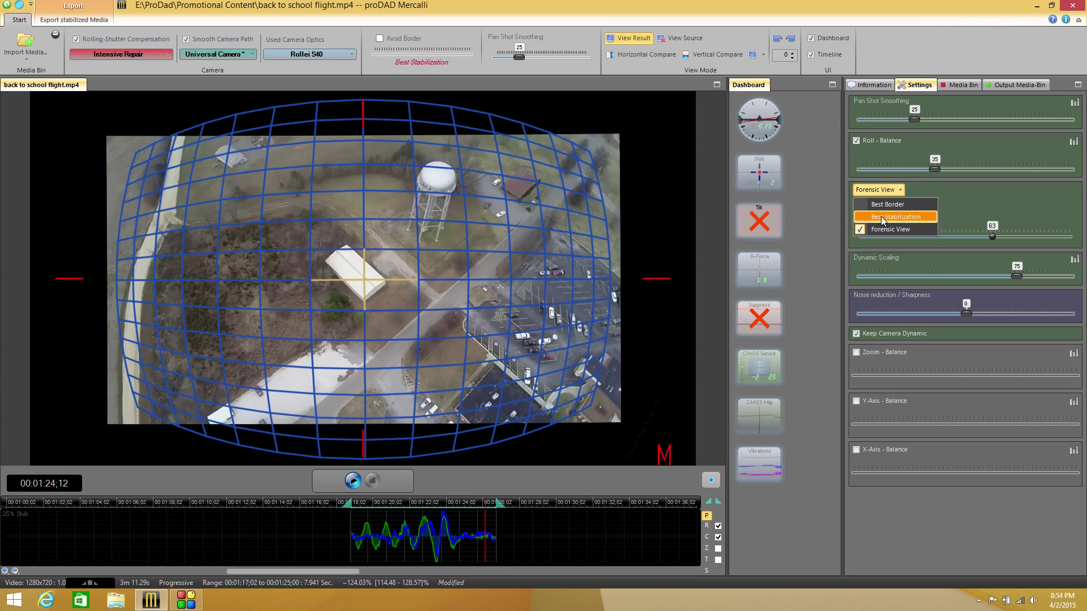
{"action": "left_click", "coordinate": [887, 204]}
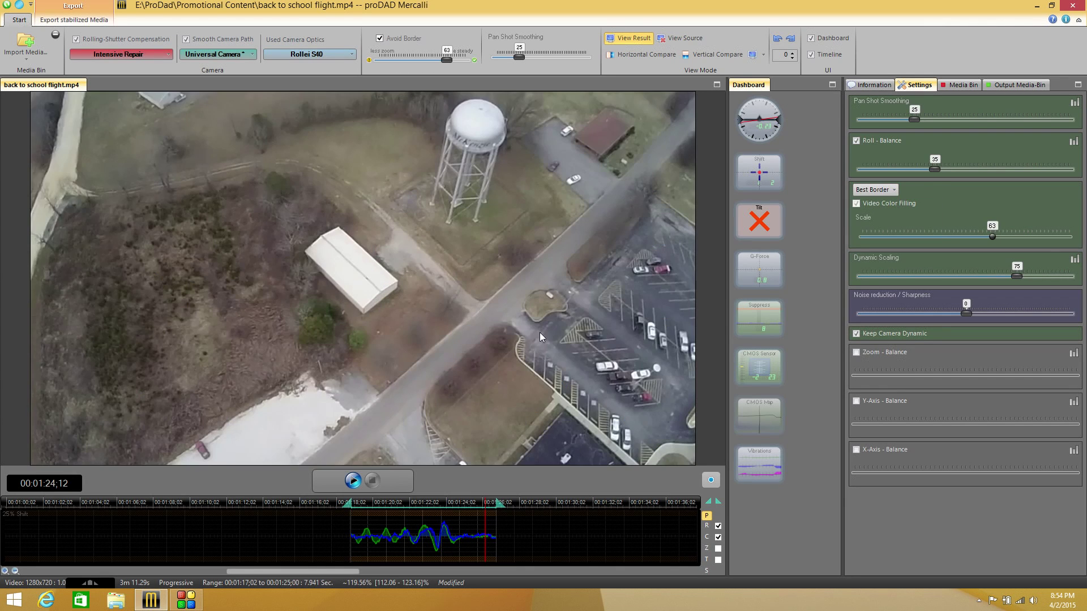
{"action": "left_click", "coordinate": [965, 86]}
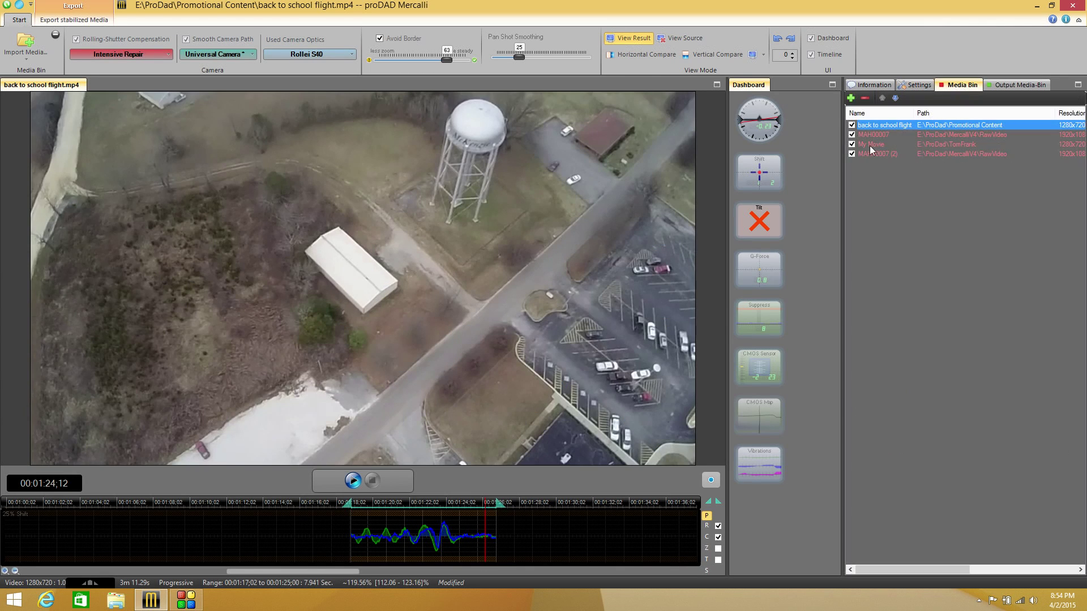
{"action": "left_click", "coordinate": [855, 135]}
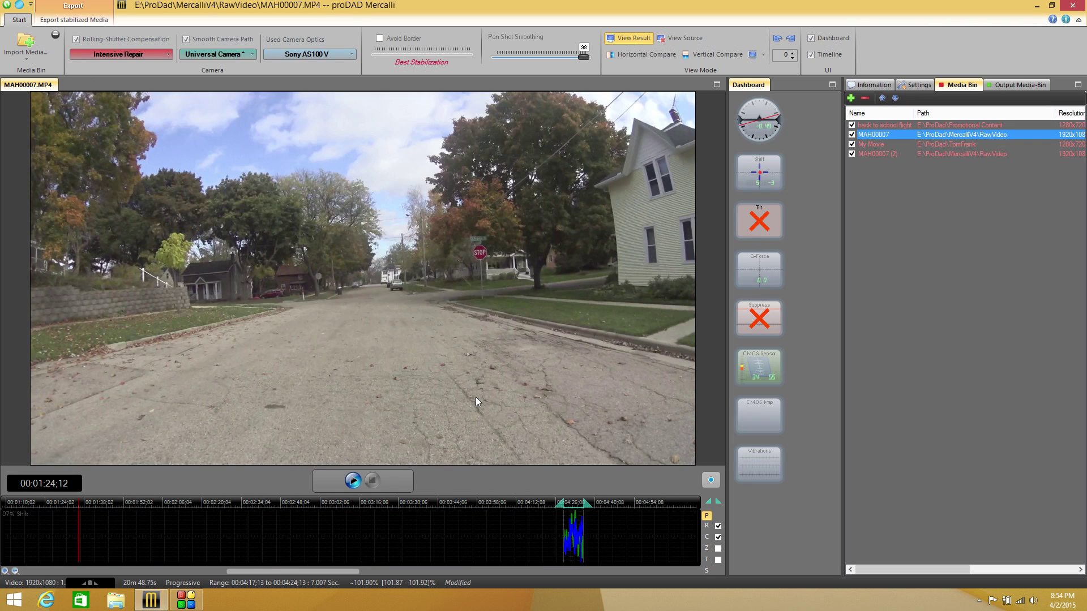
Play the MAH00007 preview and zoom in on the timeline twice
{"action": "left_click", "coordinate": [350, 485]}
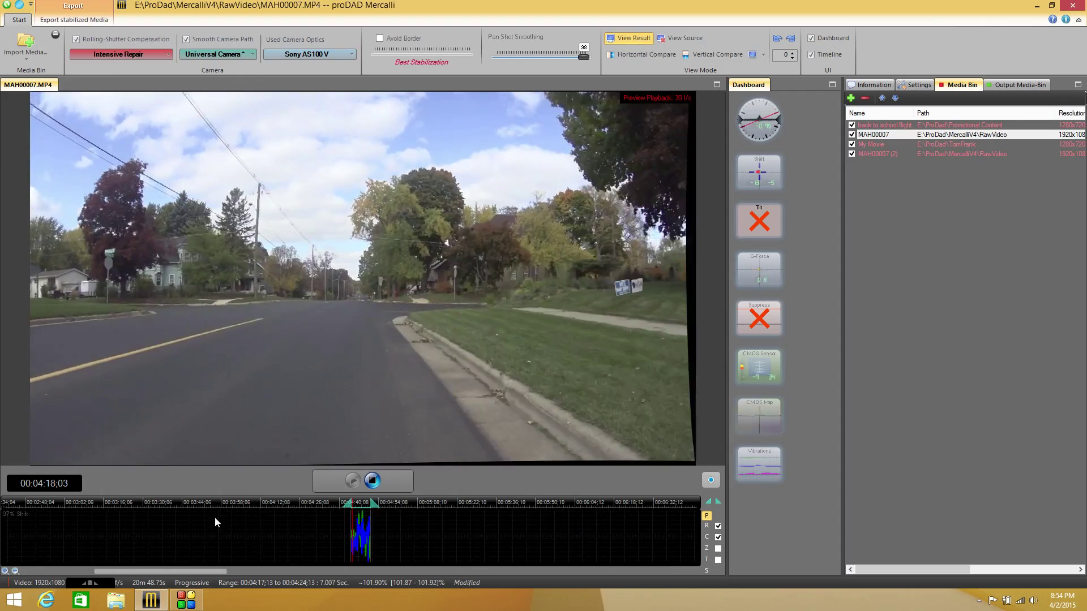
{"action": "left_click", "coordinate": [6, 571]}
{"action": "left_click", "coordinate": [6, 571]}
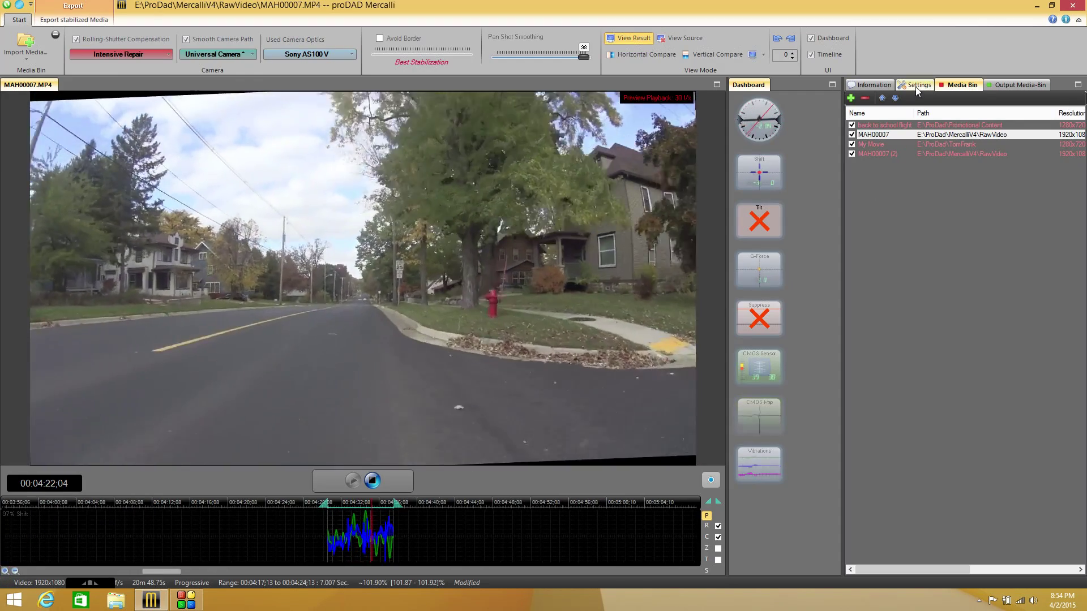
Stop the street clip, enable Video Color Filling and play the filled-border preview
{"action": "left_click", "coordinate": [912, 87]}
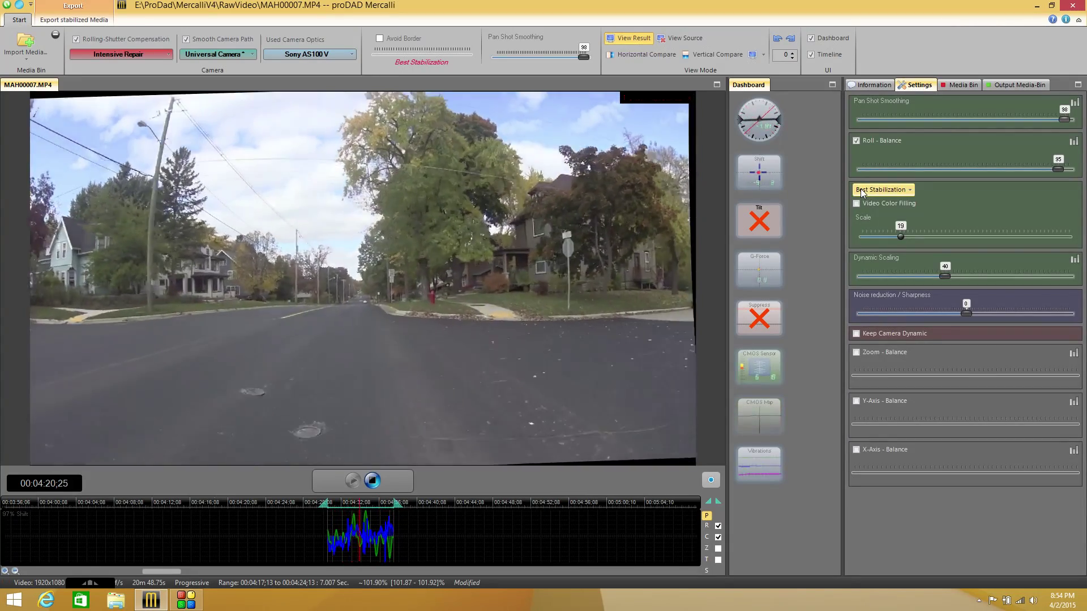
{"action": "left_click", "coordinate": [372, 481]}
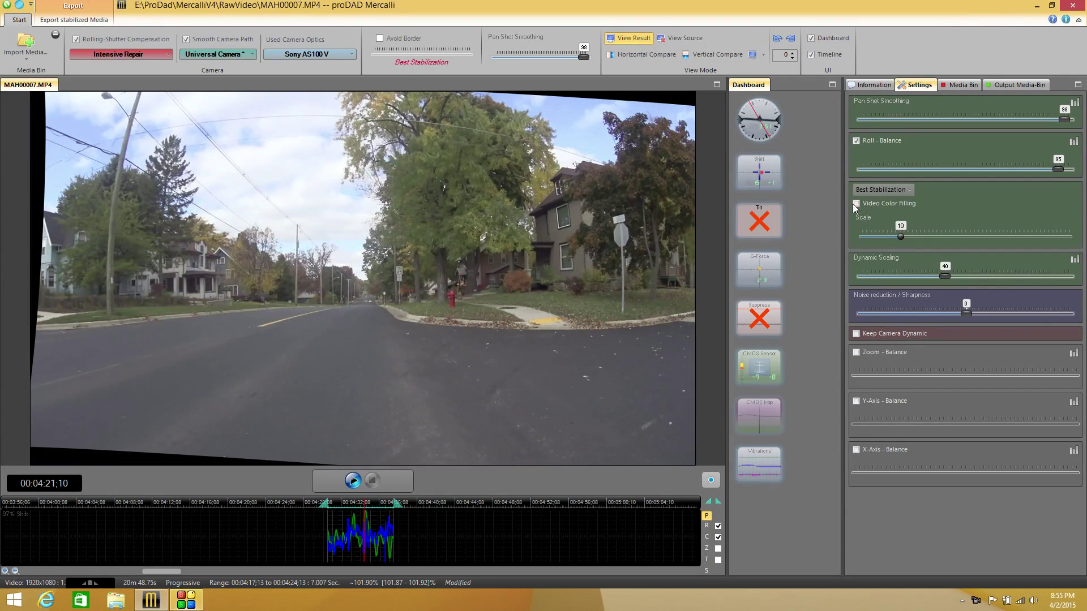
{"action": "left_click", "coordinate": [855, 205]}
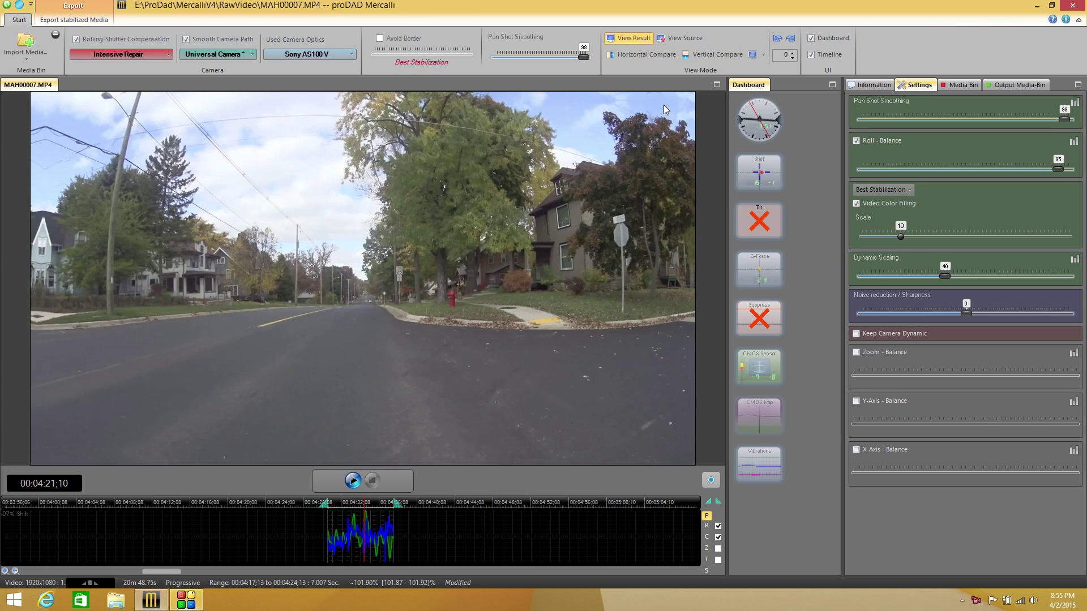
{"action": "left_click", "coordinate": [353, 480]}
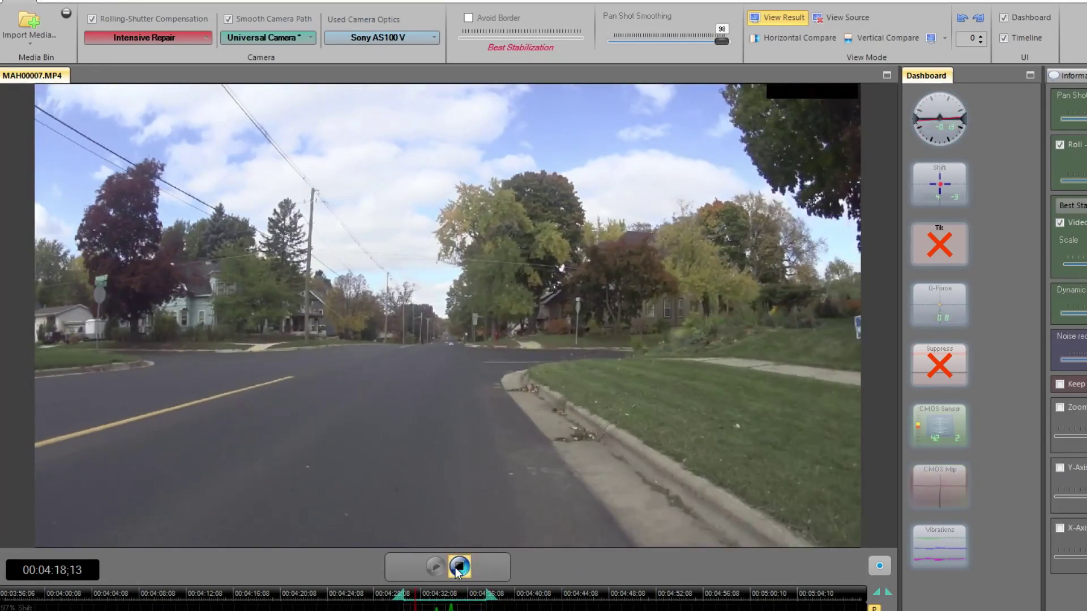
{"action": "left_click", "coordinate": [459, 567]}
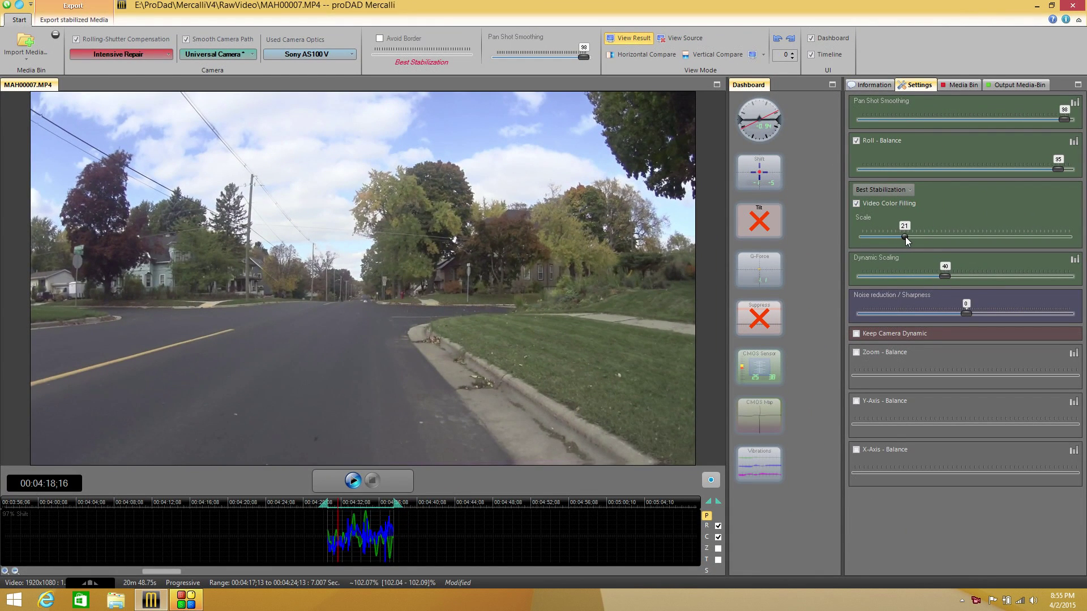
Raise Scale to 86, play with Video Color Filling off, then scrub back to 00:04:21;10
{"action": "left_click_drag", "start_coordinate": [905, 237], "coordinate": [1040, 228]}
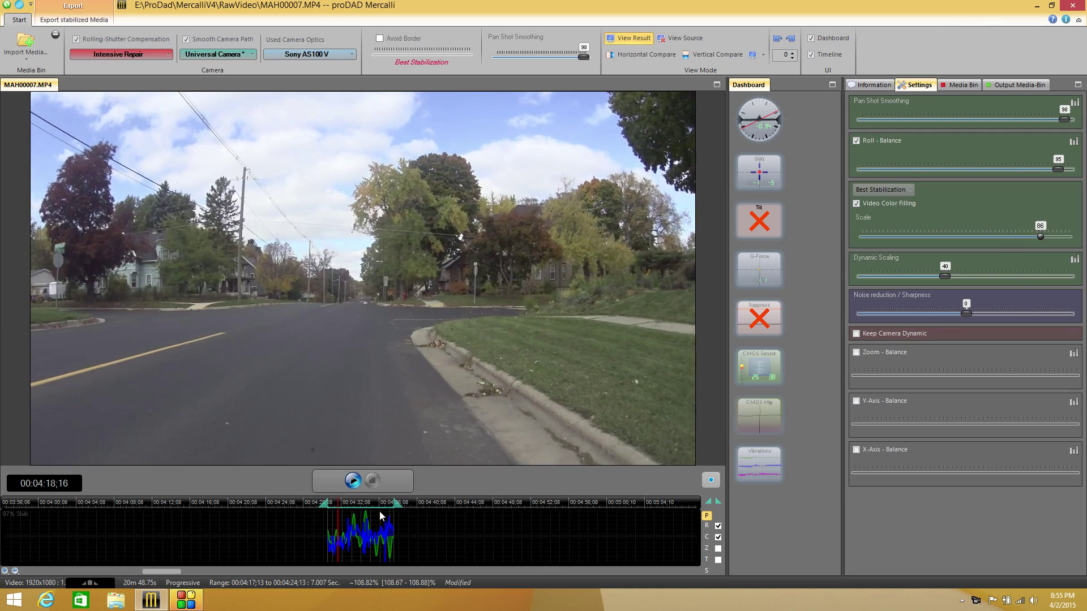
{"action": "left_click", "coordinate": [353, 489]}
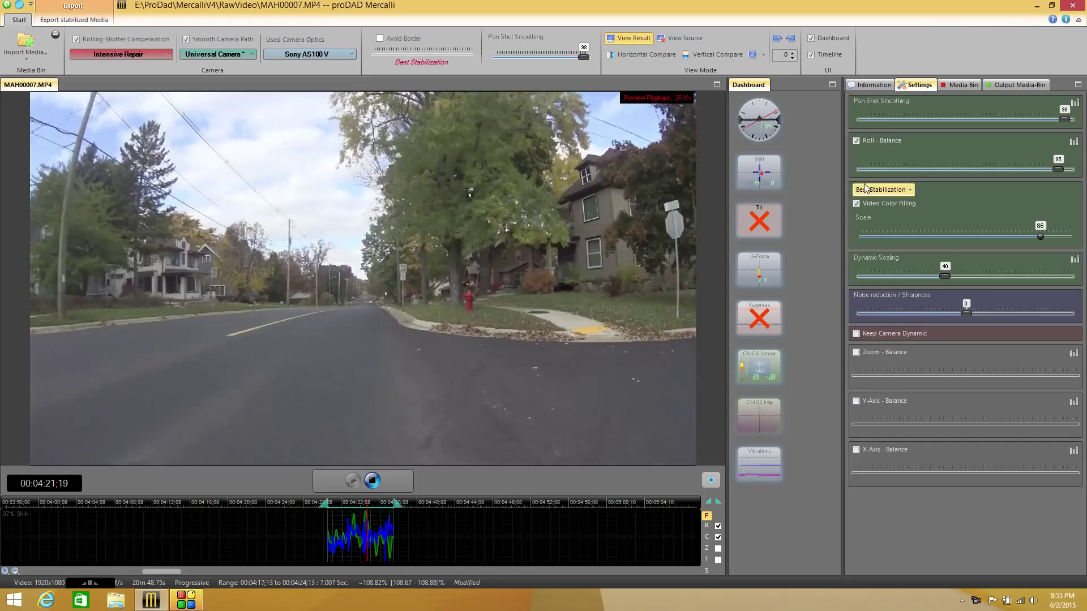
{"action": "left_click", "coordinate": [855, 204]}
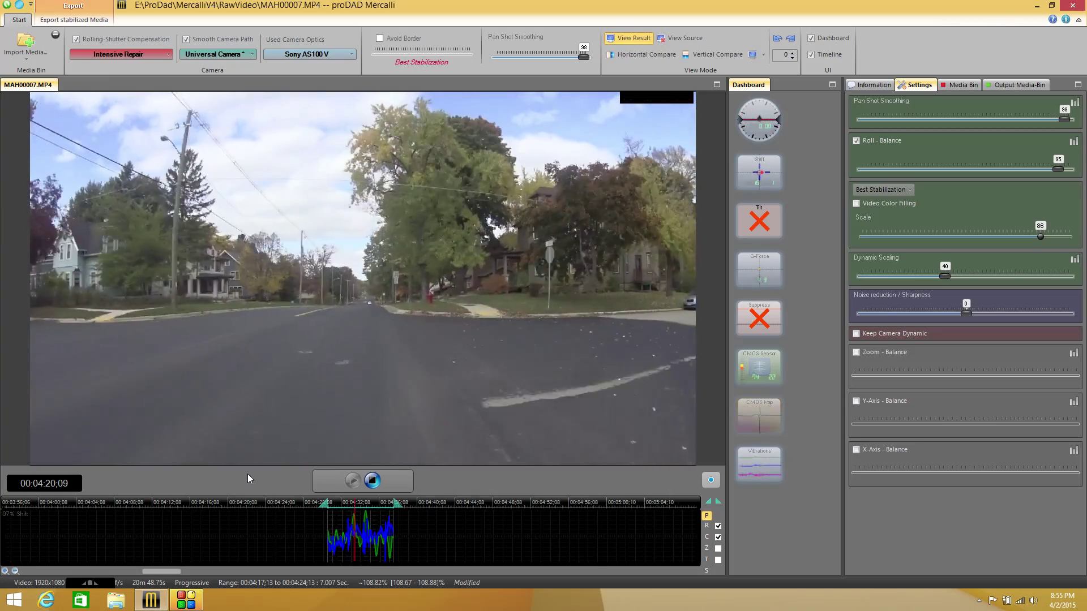
{"action": "left_click", "coordinate": [373, 481]}
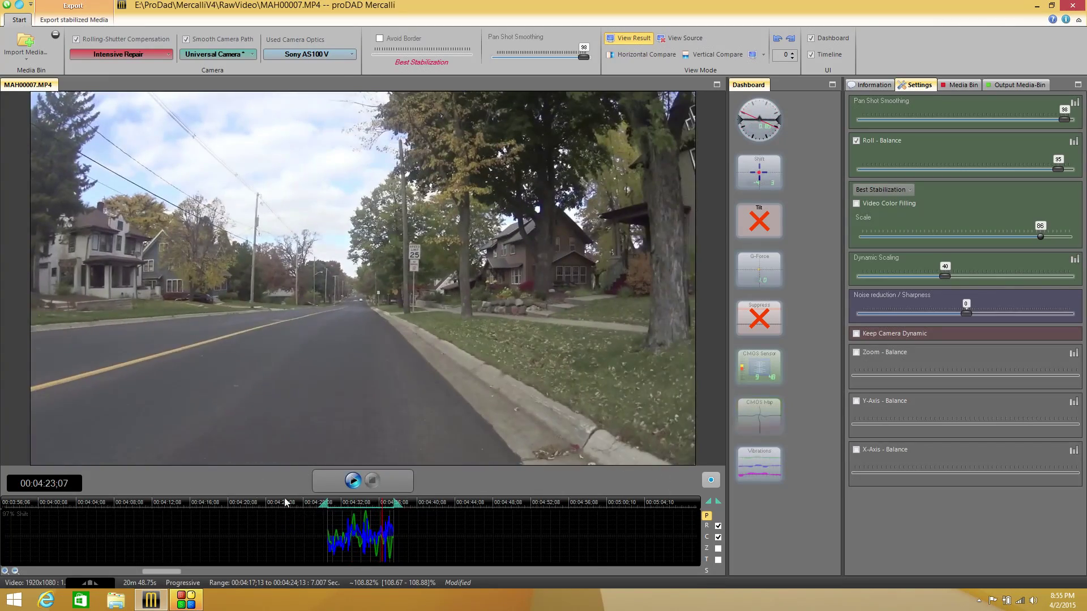
{"action": "left_click_drag", "start_coordinate": [379, 514], "coordinate": [365, 519]}
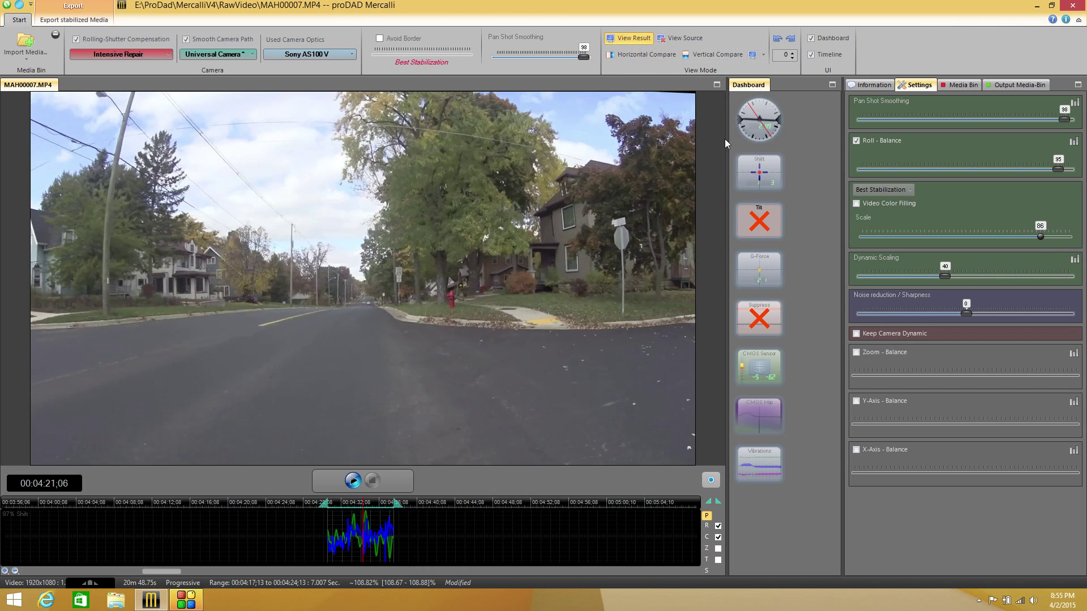
Toggle Avoid Border on and off, set Scale to 71, re-enable Video Color Filling, and play the street clip
{"action": "left_click", "coordinate": [380, 38]}
{"action": "left_click", "coordinate": [380, 39]}
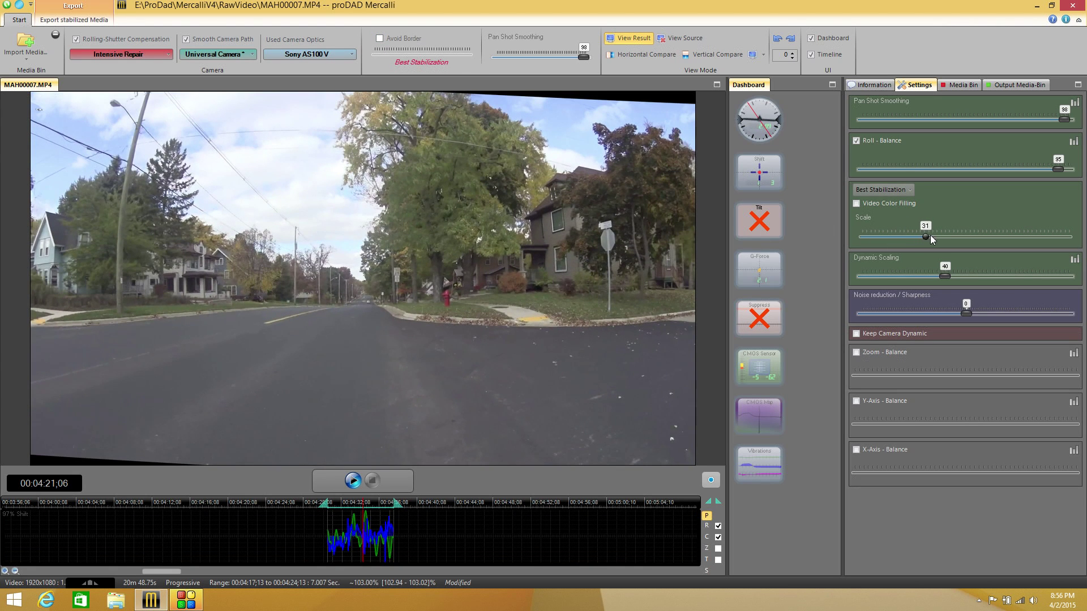
{"action": "left_click_drag", "start_coordinate": [930, 235], "coordinate": [1010, 234]}
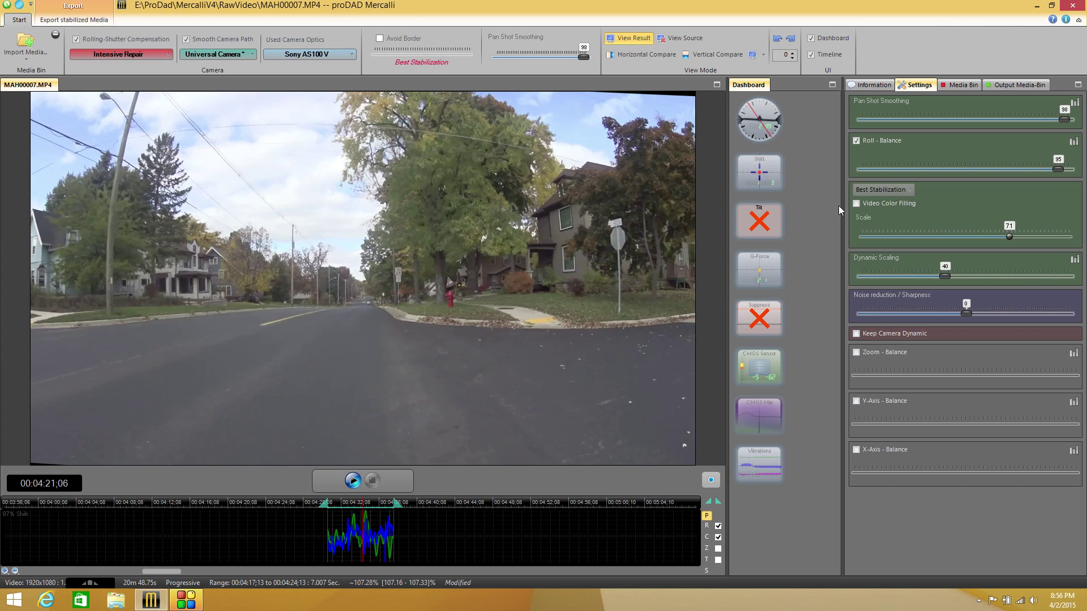
{"action": "left_click", "coordinate": [856, 204]}
{"action": "left_click", "coordinate": [353, 480]}
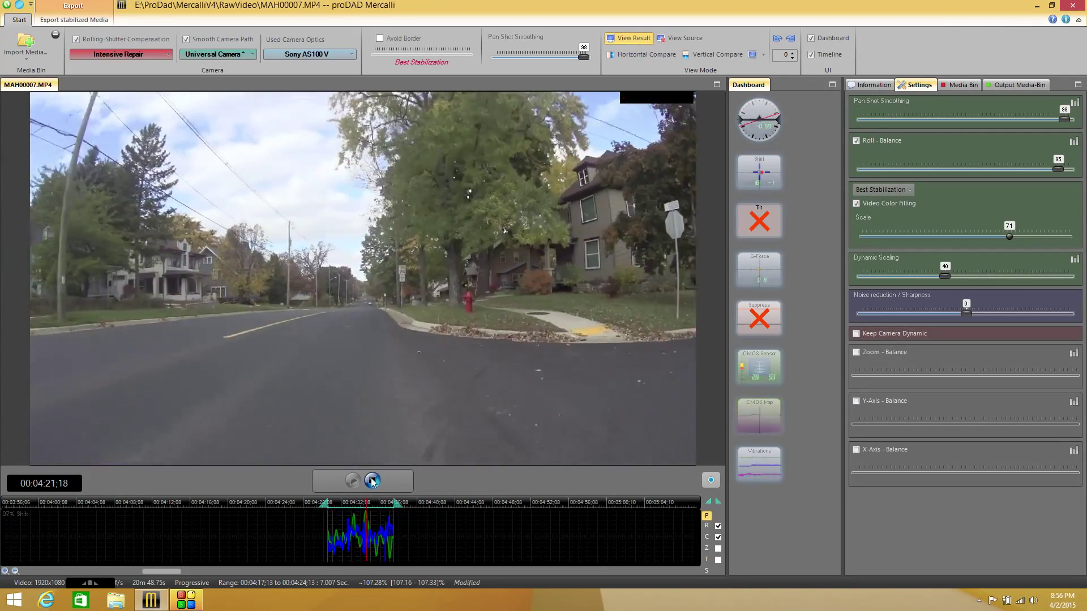
Stop the street clip preview and compare Best Border against Best Stabilization
{"action": "left_click", "coordinate": [373, 482]}
{"action": "left_click", "coordinate": [868, 191]}
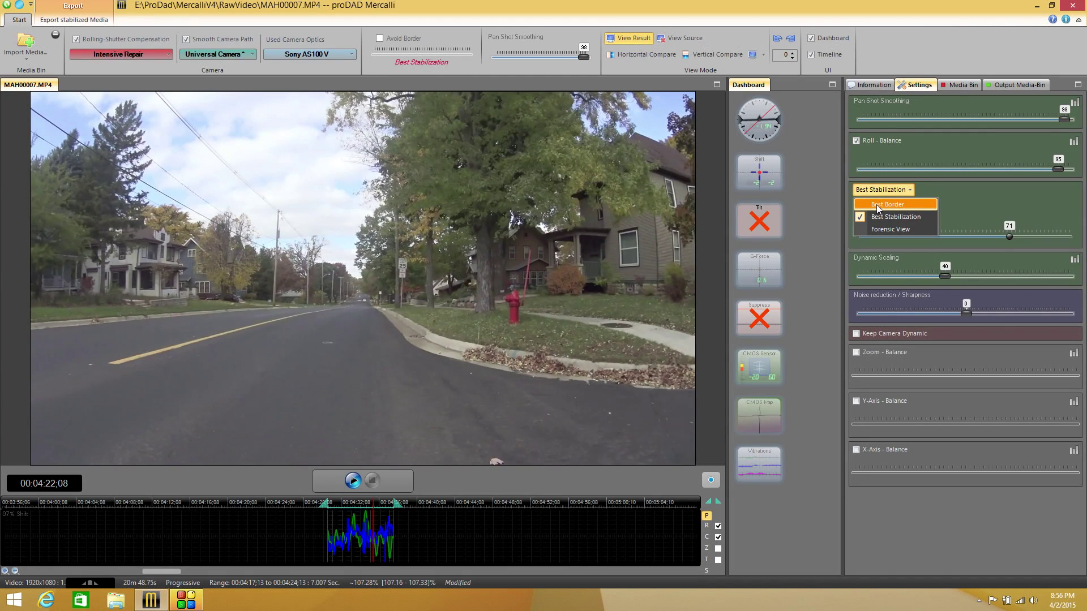
{"action": "left_click", "coordinate": [880, 206]}
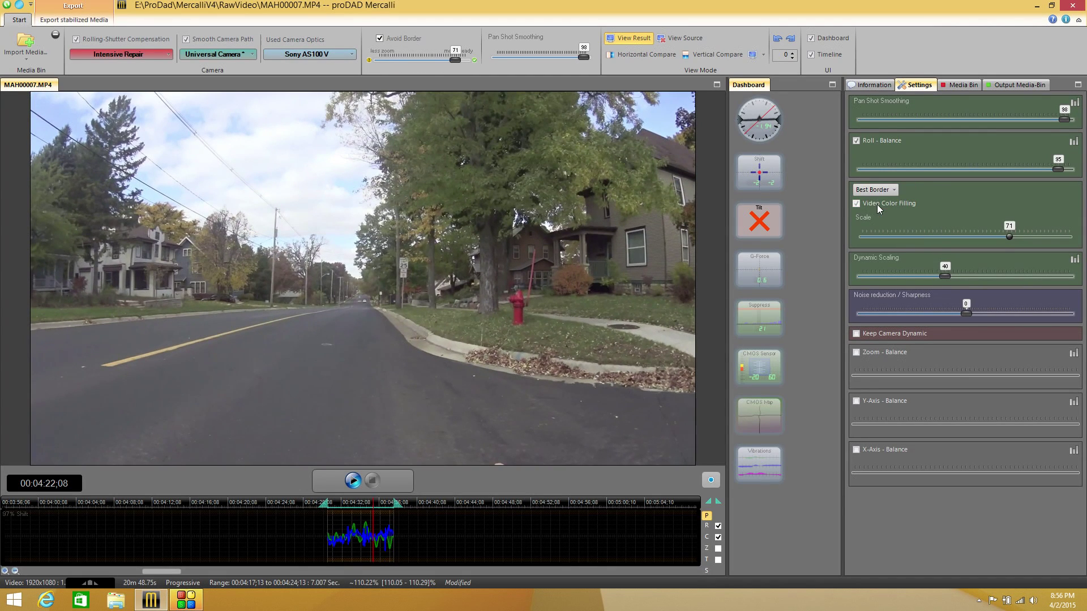
{"action": "left_click", "coordinate": [872, 189]}
{"action": "left_click", "coordinate": [882, 216]}
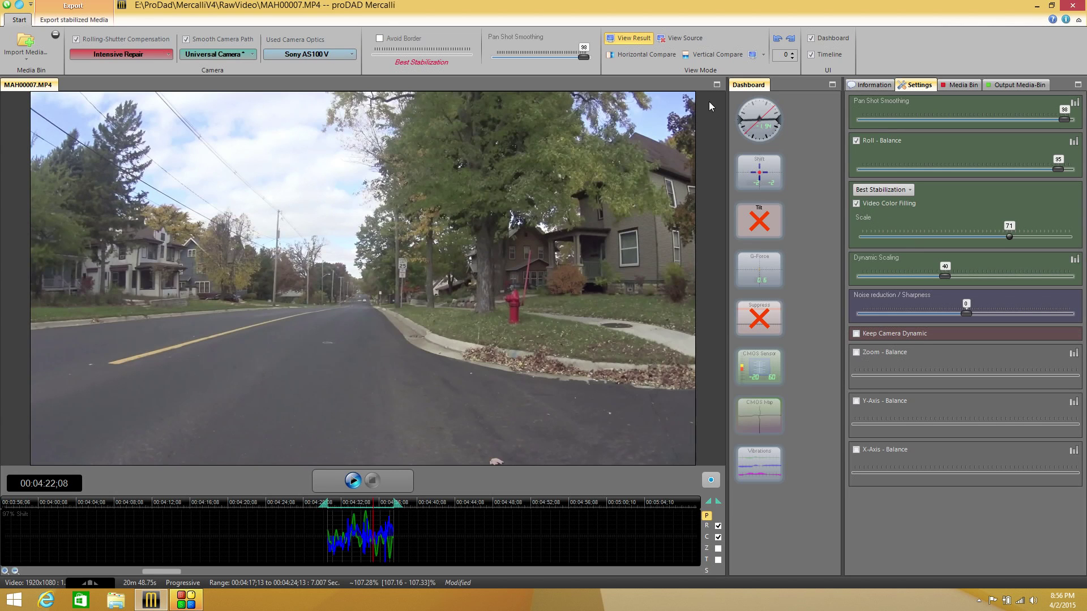
Try Best Border once more, settle on Best Stabilization, and show the Media Bin clip list
{"action": "left_click", "coordinate": [875, 191]}
{"action": "left_click", "coordinate": [878, 205]}
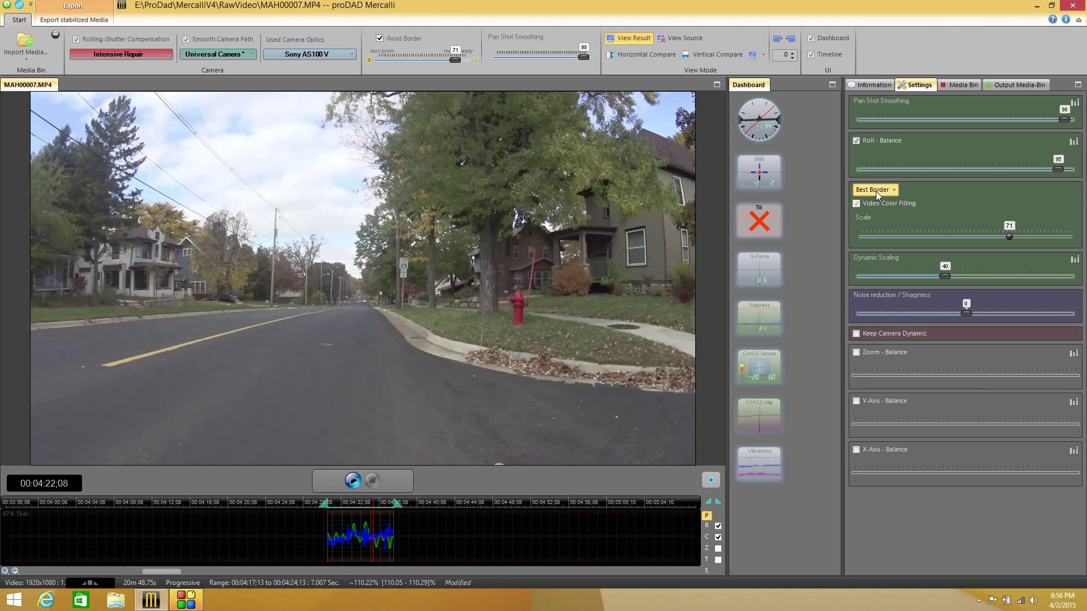
{"action": "left_click", "coordinate": [875, 191]}
{"action": "left_click", "coordinate": [881, 218]}
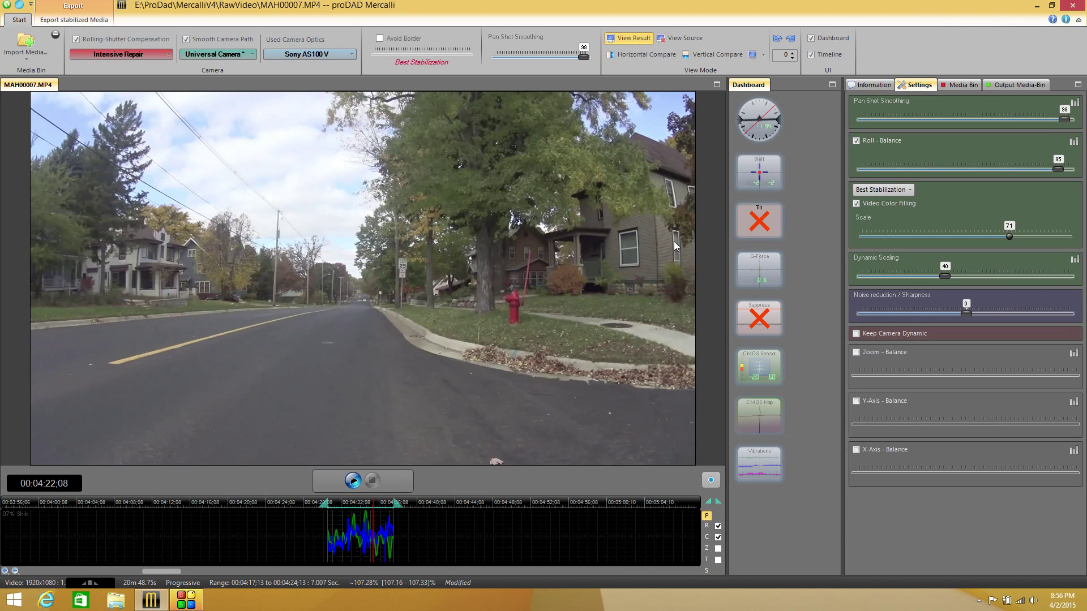
{"action": "left_click", "coordinate": [958, 86]}
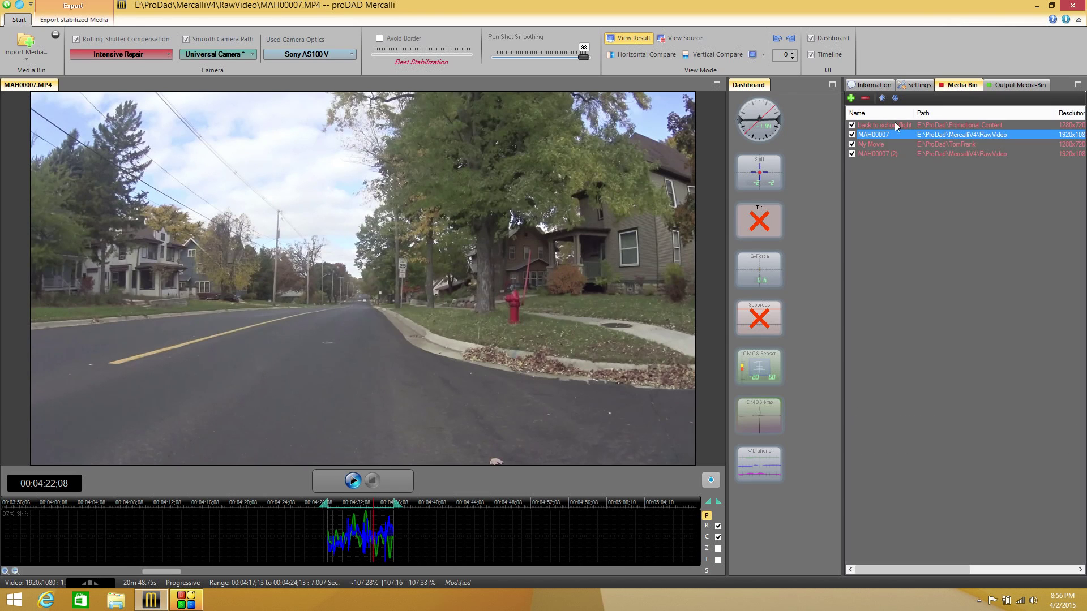
Load MAH00007 (2) from the Media Bin and preview its gravel-road section under Best Border
{"action": "left_click", "coordinate": [868, 154]}
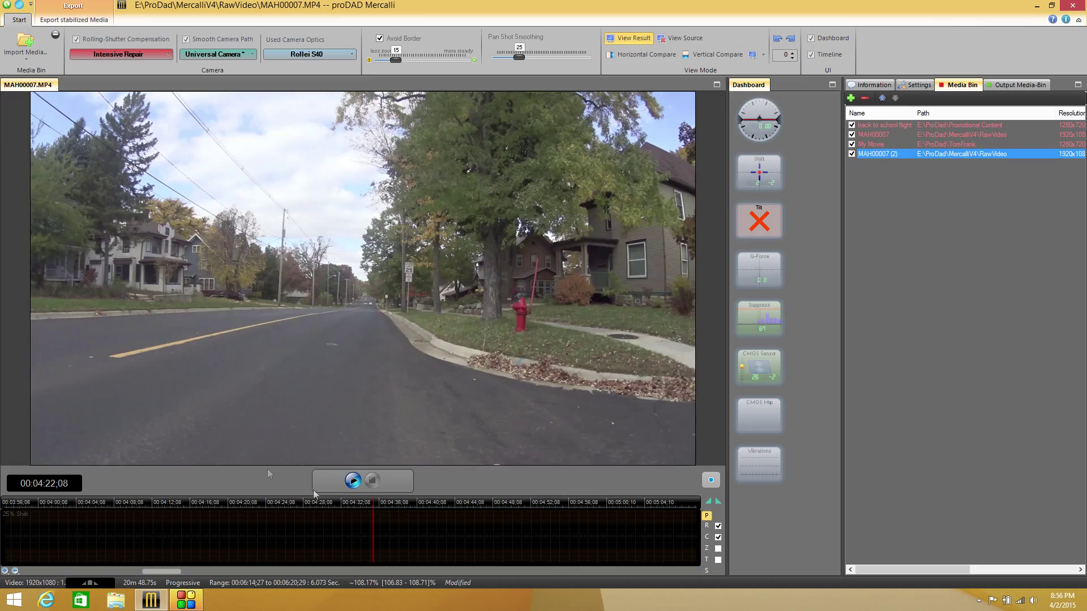
{"action": "left_click", "coordinate": [352, 481]}
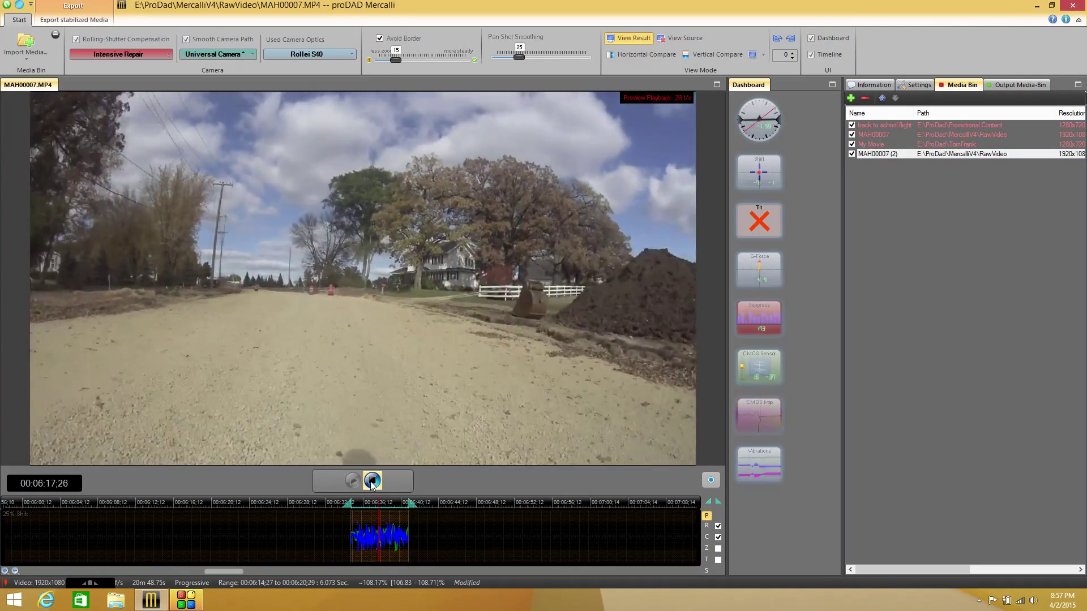
{"action": "left_click", "coordinate": [372, 480]}
{"action": "left_click", "coordinate": [353, 480]}
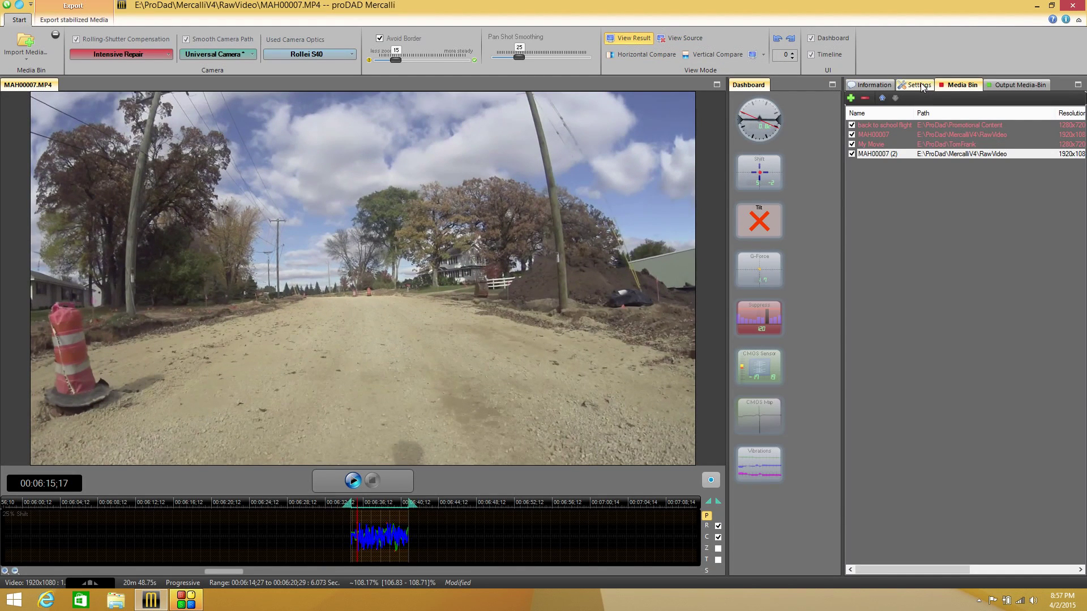
{"action": "left_click", "coordinate": [919, 85]}
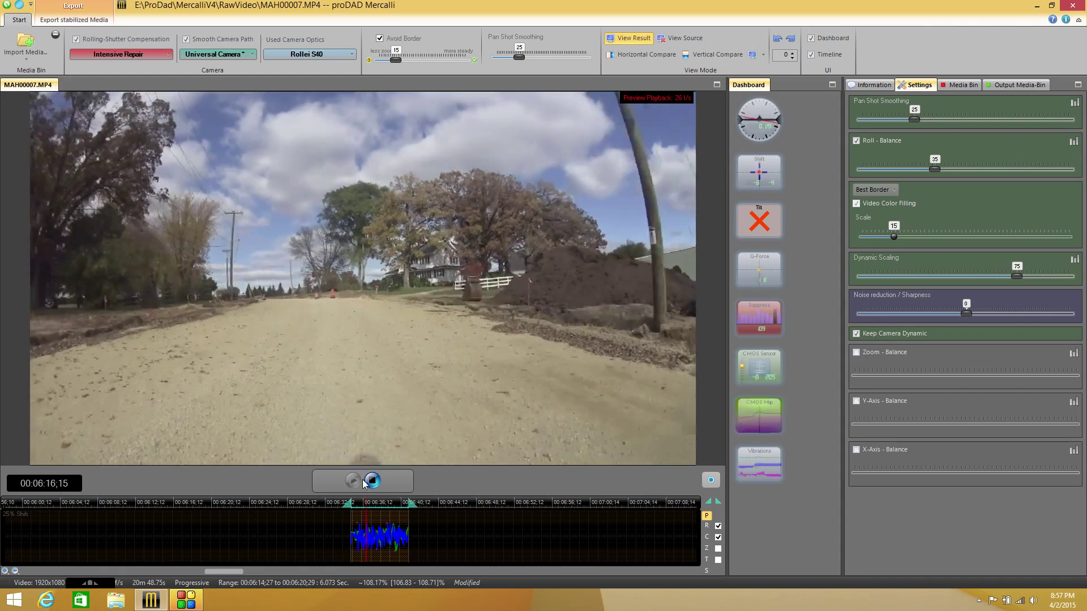
Switch the gravel-road clip to Best Stabilization and preview the result
{"action": "left_click", "coordinate": [372, 482]}
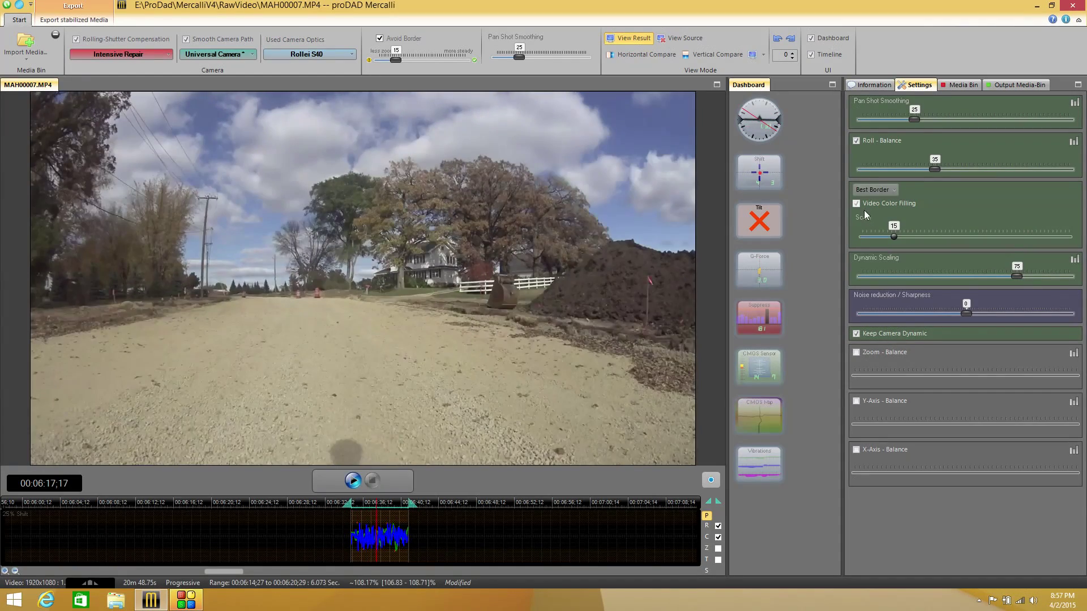
{"action": "left_click", "coordinate": [857, 203]}
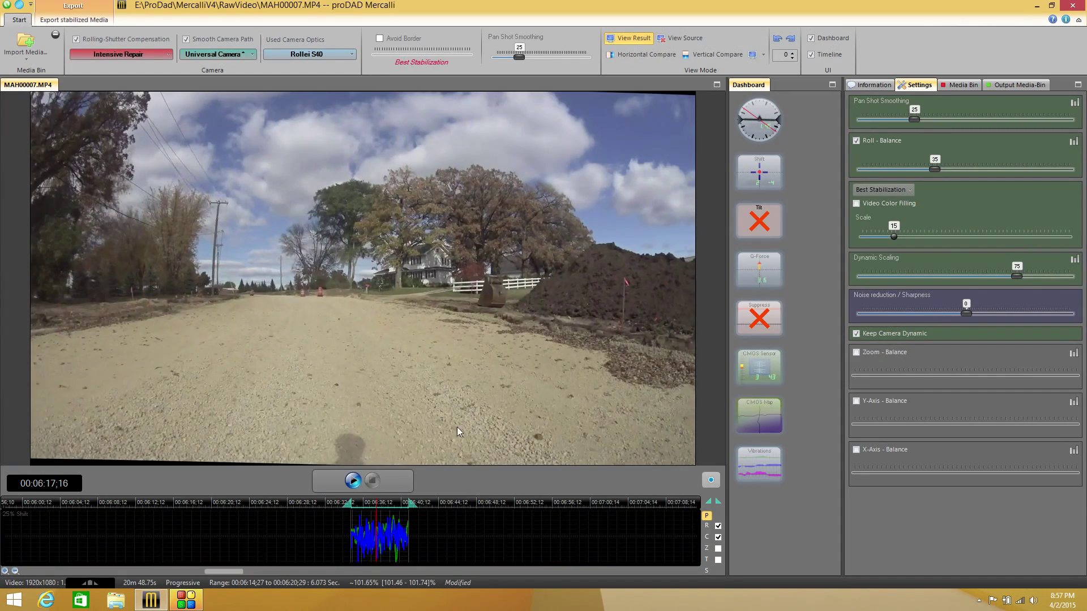
{"action": "left_click", "coordinate": [355, 481]}
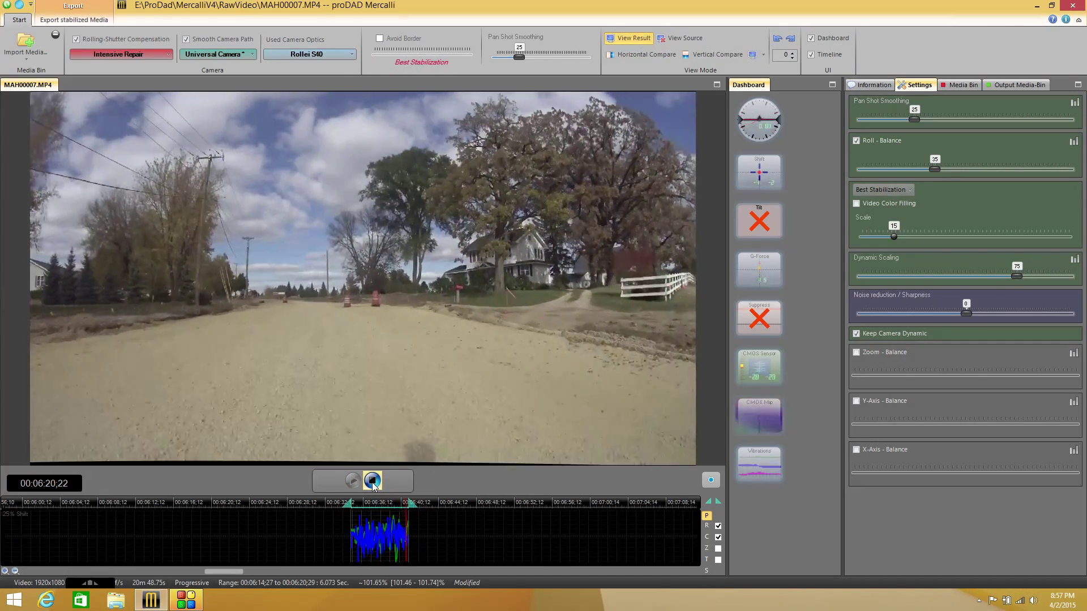
{"action": "left_click", "coordinate": [373, 481]}
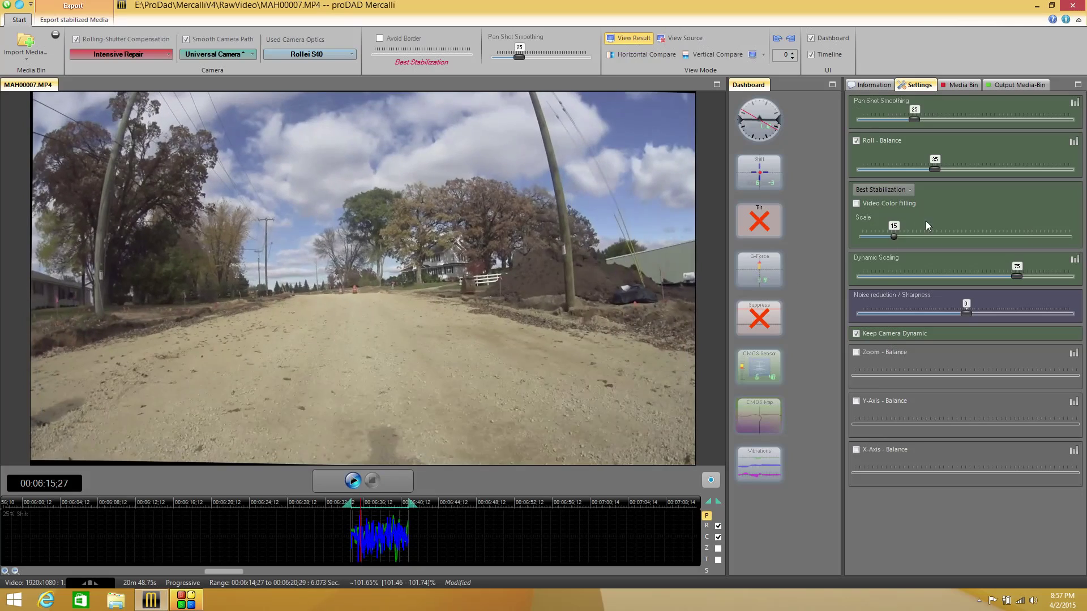
Try Scale 57, settle on Scale 21, and scrub back to 00:06:18;06
{"action": "left_click_drag", "start_coordinate": [895, 238], "coordinate": [981, 237]}
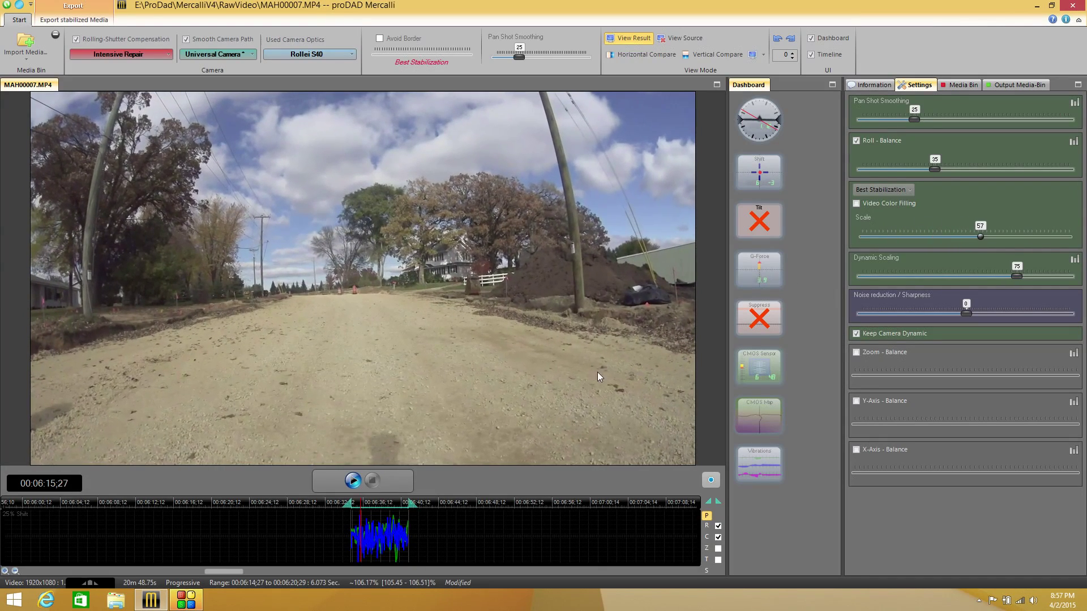
{"action": "left_click", "coordinate": [357, 485]}
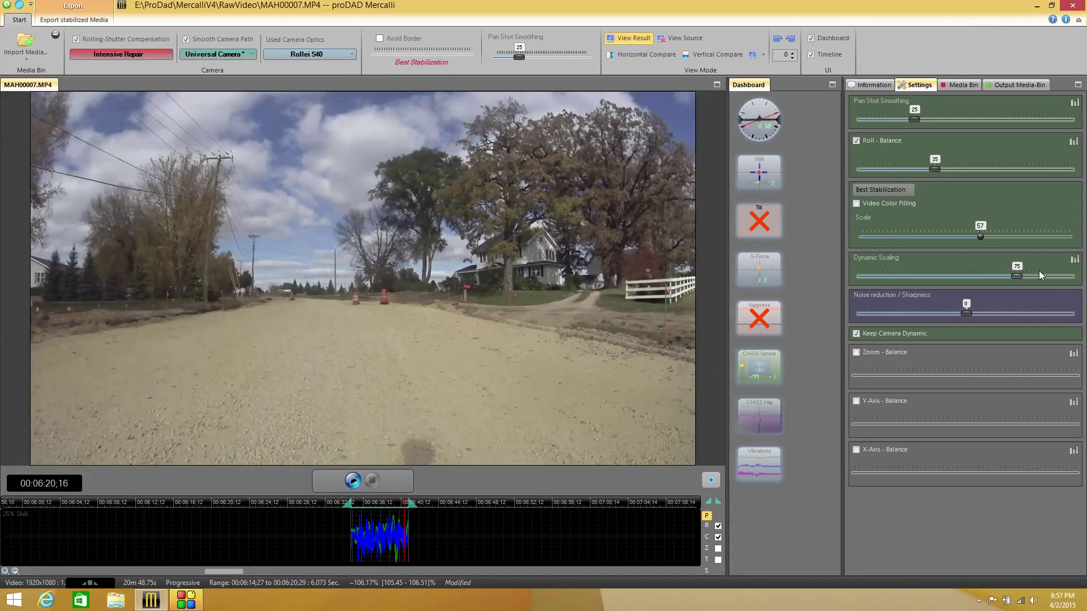
{"action": "left_click_drag", "start_coordinate": [962, 243], "coordinate": [897, 257]}
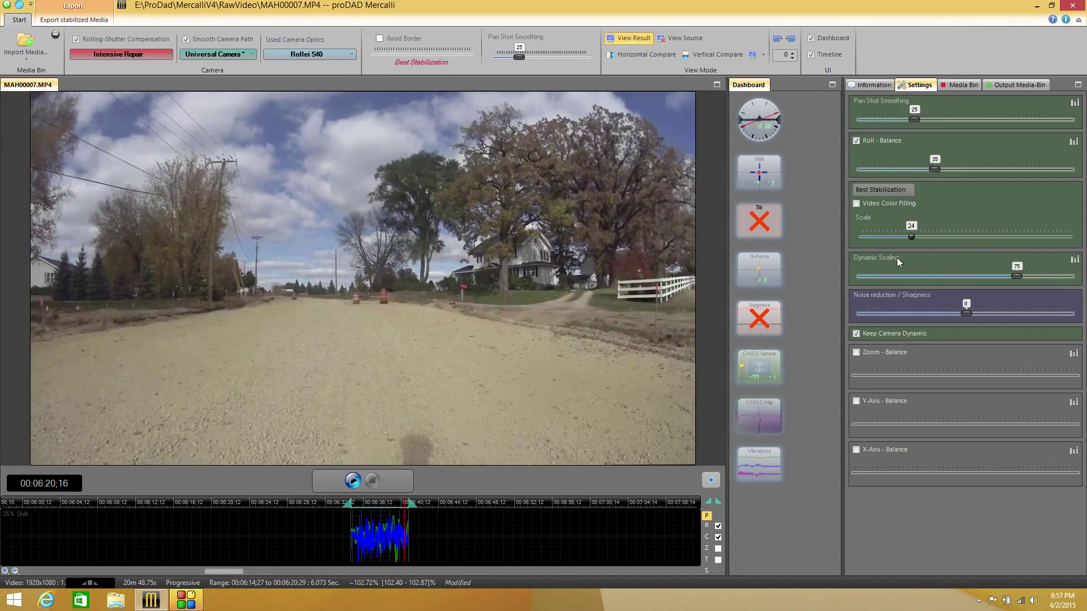
{"action": "left_click_drag", "start_coordinate": [405, 517], "coordinate": [391, 517]}
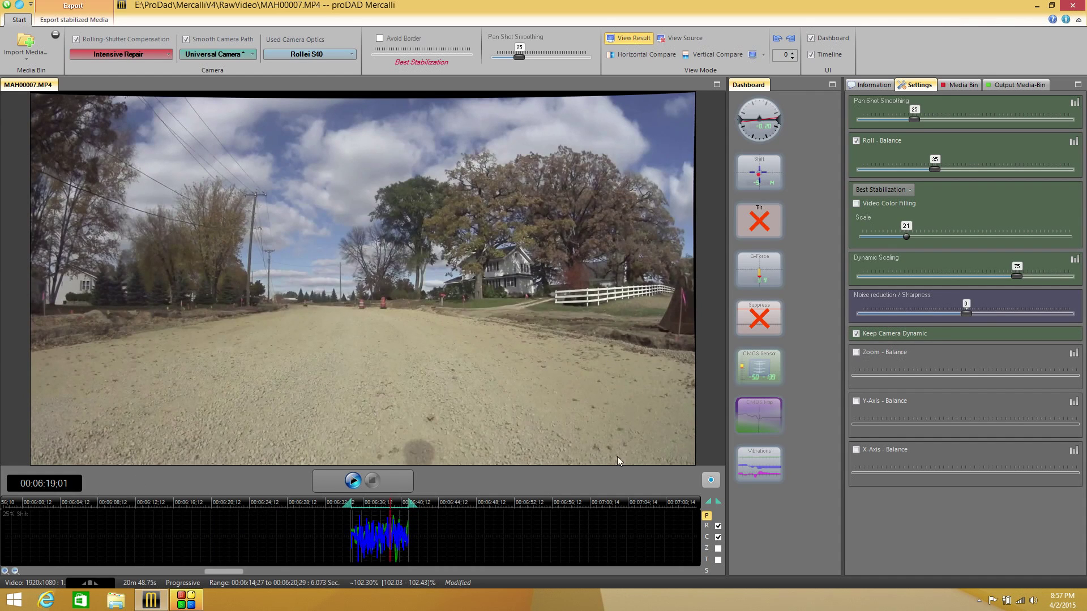
Enable Video Color Filling, preview the gravel-road clip, then switch back to Best Border
{"action": "left_click", "coordinate": [857, 205]}
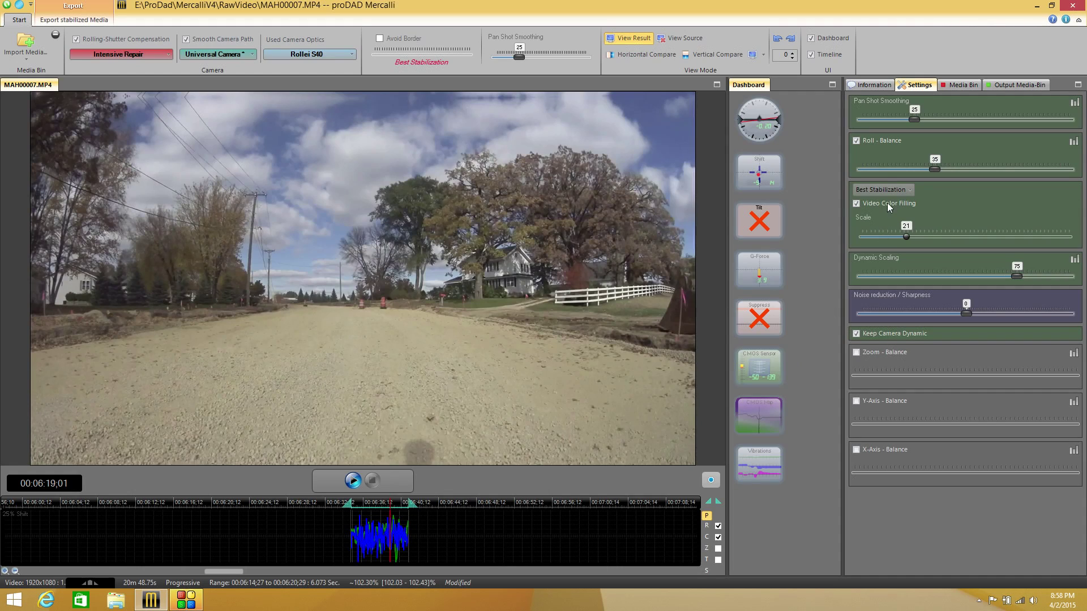
{"action": "left_click", "coordinate": [352, 484]}
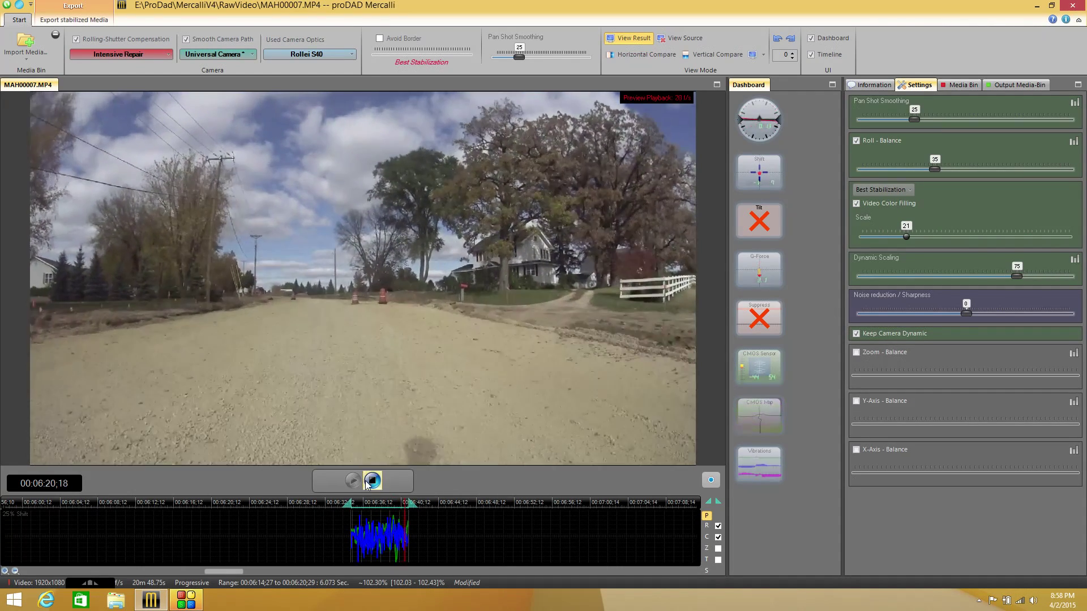
{"action": "left_click", "coordinate": [875, 190]}
{"action": "left_click", "coordinate": [876, 206]}
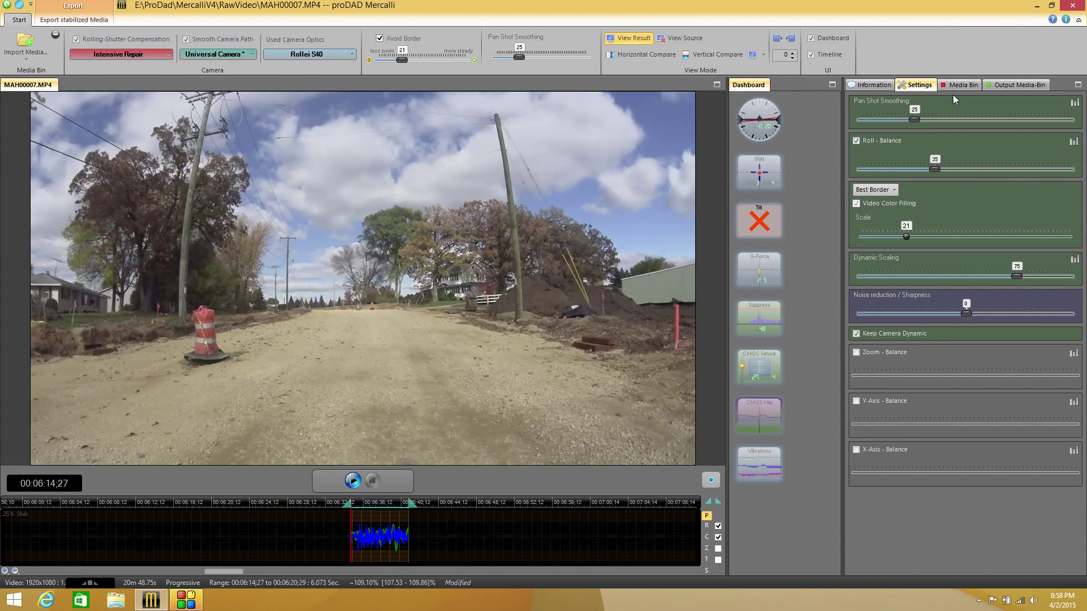
Load My Movie from the Media Bin and preview its range with the timeline fitted
{"action": "left_click", "coordinate": [970, 87]}
{"action": "double_click", "coordinate": [884, 144]}
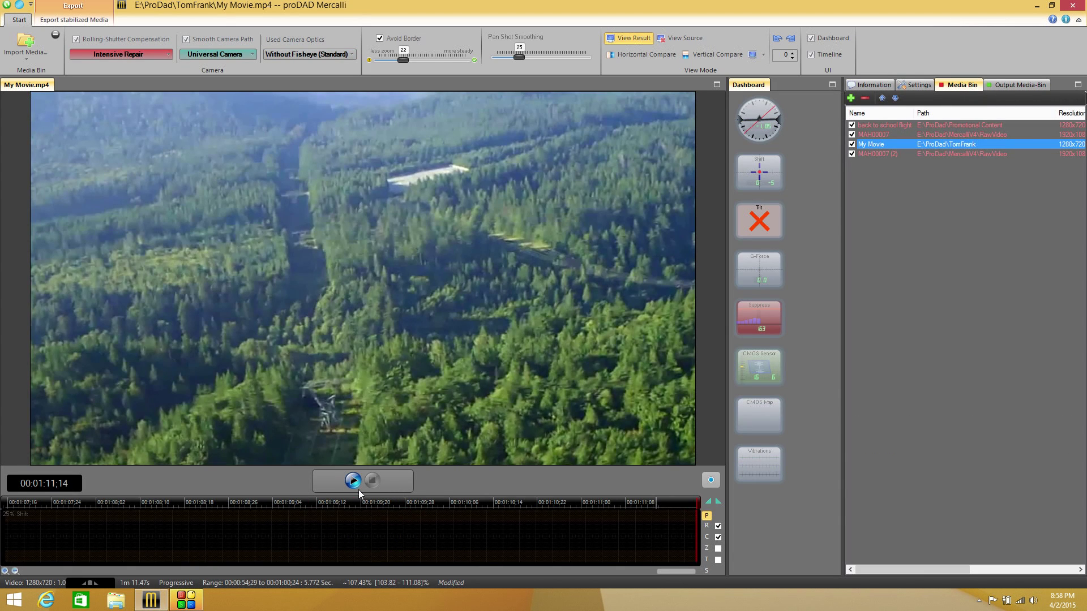
{"action": "left_click", "coordinate": [351, 483]}
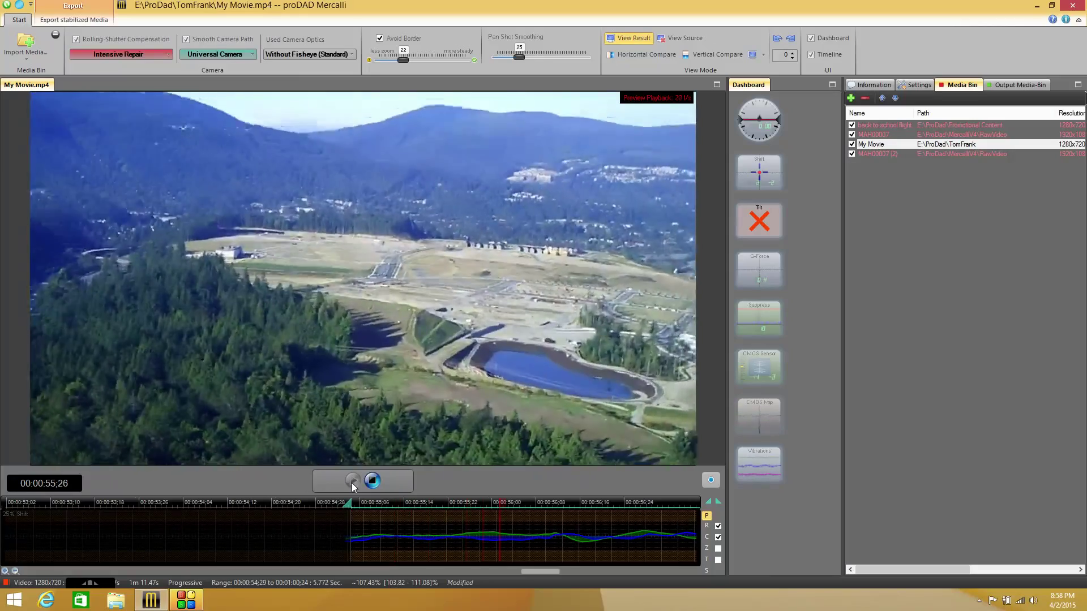
{"action": "left_click", "coordinate": [16, 572]}
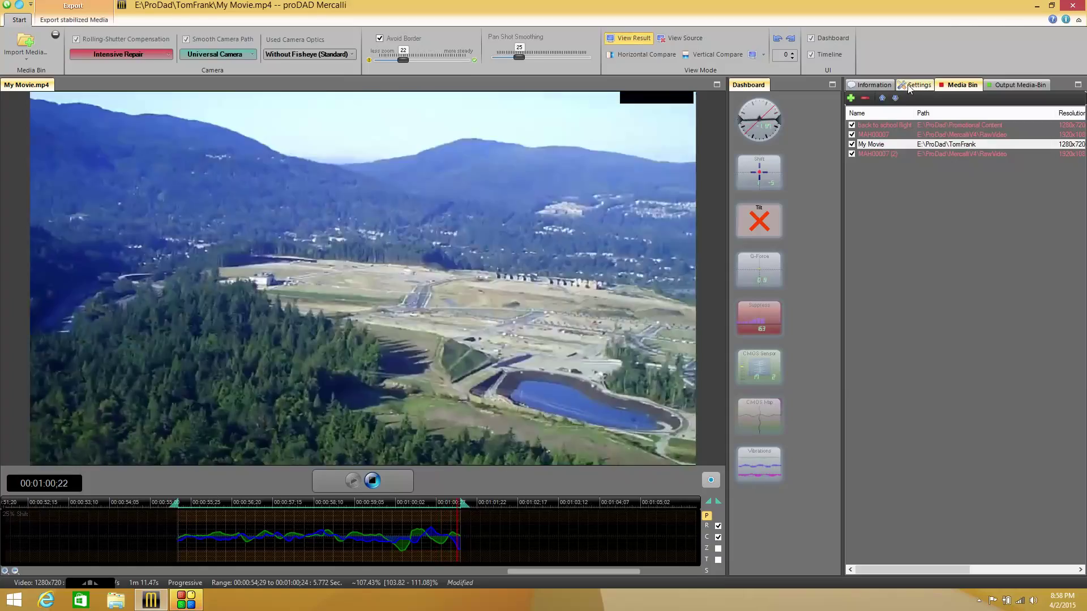
{"action": "left_click", "coordinate": [915, 85]}
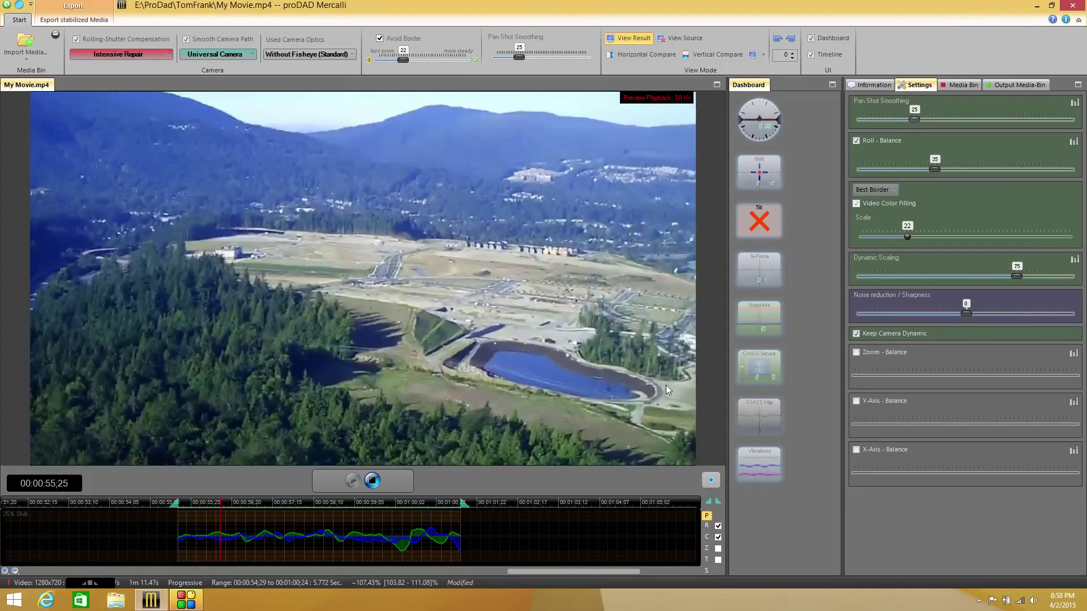
{"action": "left_click", "coordinate": [372, 481]}
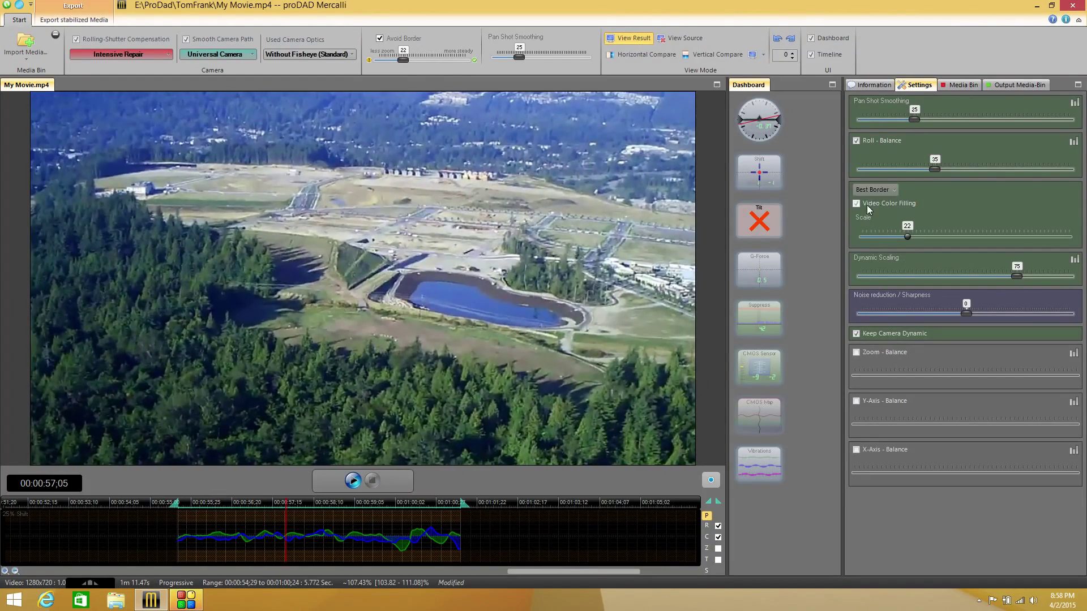
Compare Best Stabilization and Best Border on the aerial clip, ending in Best Stabilization
{"action": "left_click", "coordinate": [866, 191]}
{"action": "left_click", "coordinate": [876, 217]}
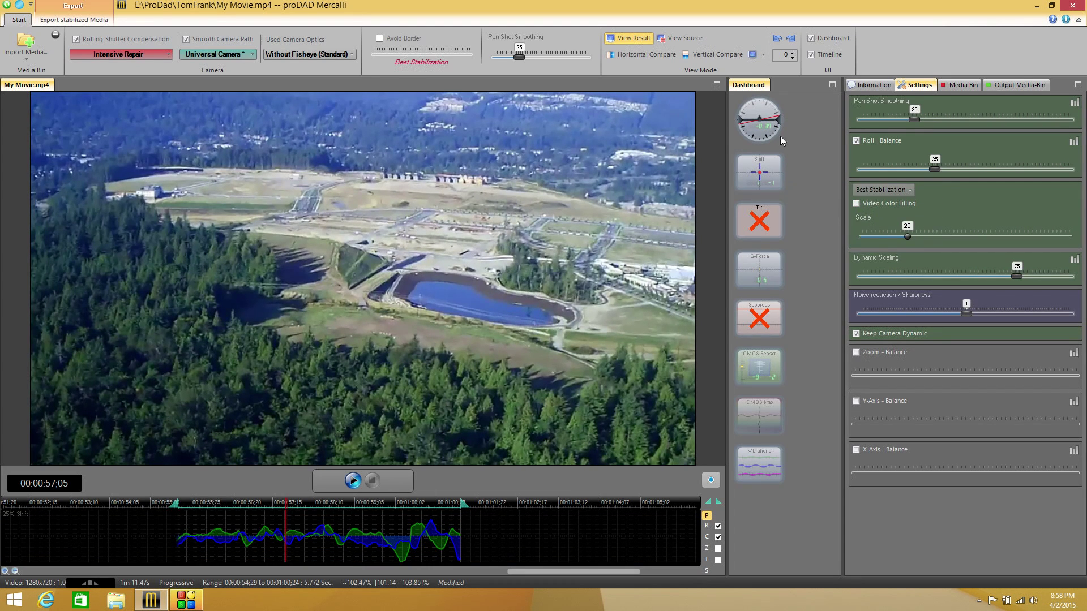
{"action": "left_click", "coordinate": [881, 189]}
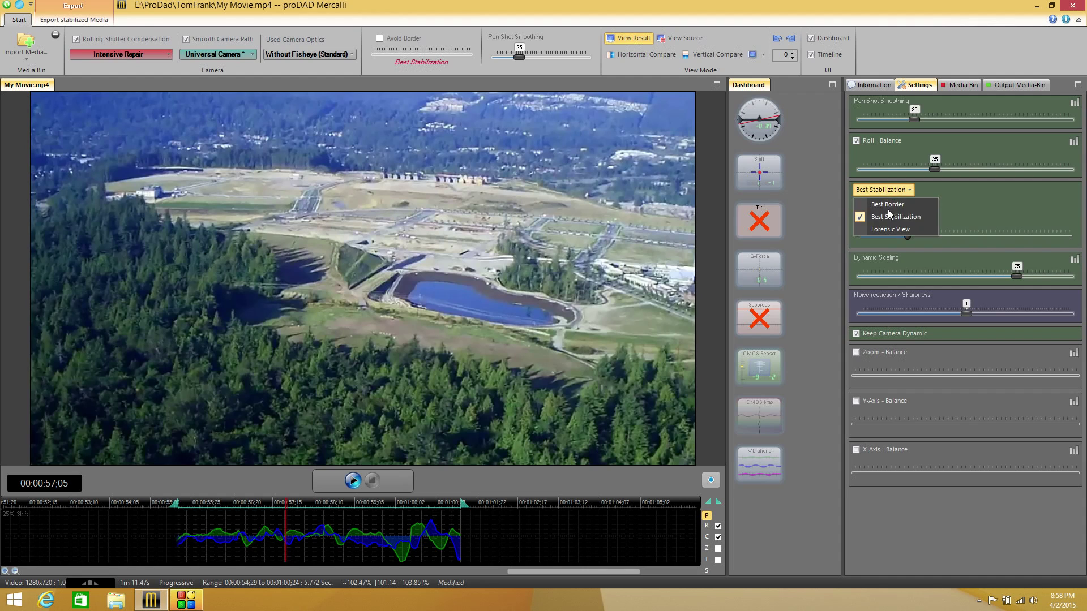
{"action": "left_click", "coordinate": [889, 208]}
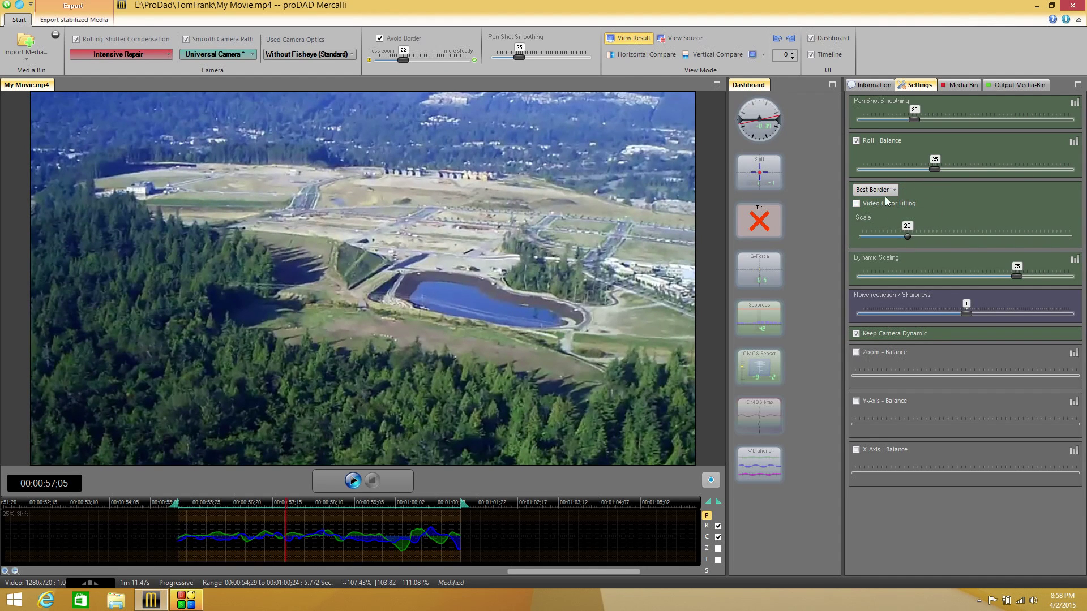
{"action": "left_click", "coordinate": [882, 193]}
{"action": "left_click", "coordinate": [888, 217]}
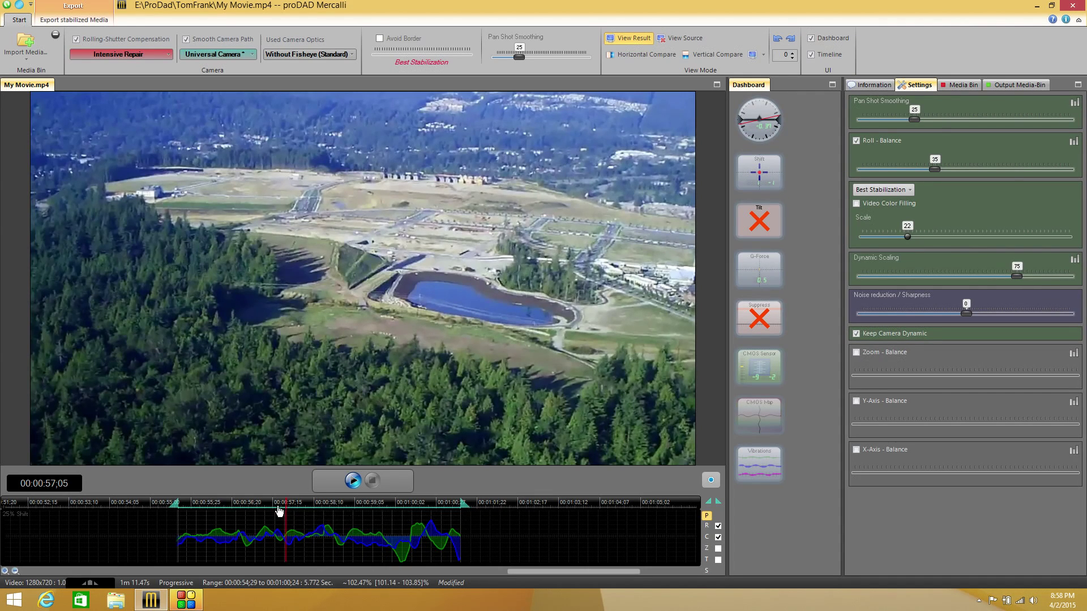
{"action": "left_click_drag", "start_coordinate": [288, 515], "coordinate": [400, 510]}
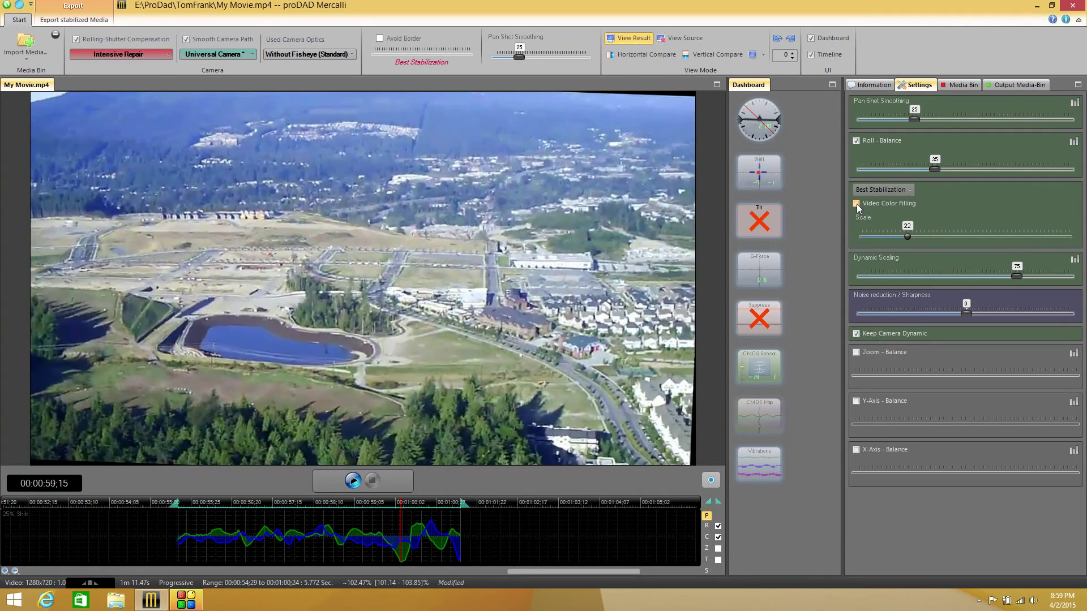
{"action": "left_click", "coordinate": [402, 511]}
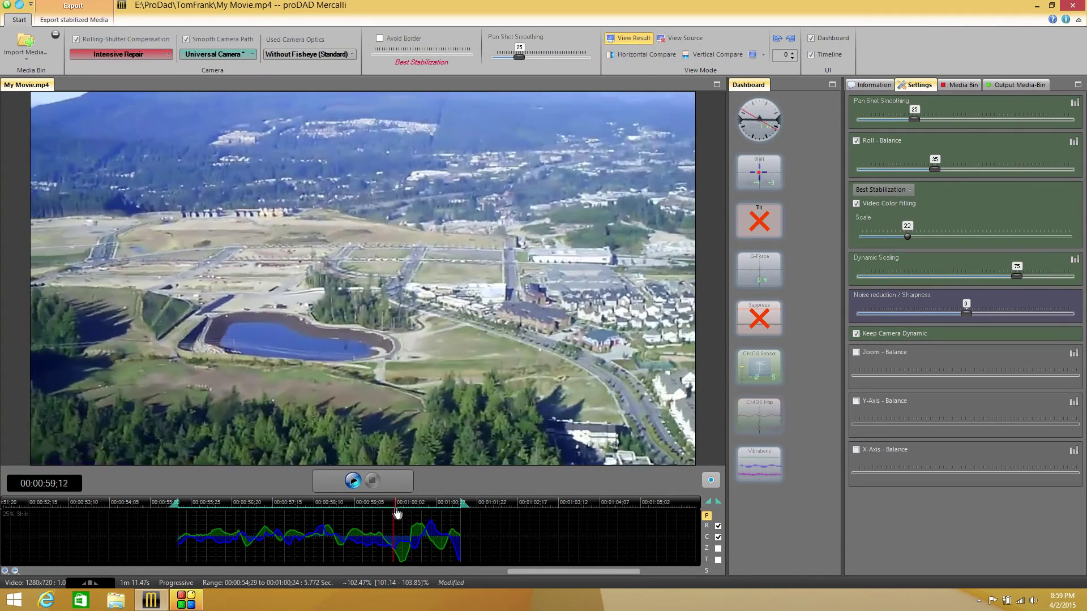
{"action": "left_click_drag", "start_coordinate": [405, 513], "coordinate": [401, 513]}
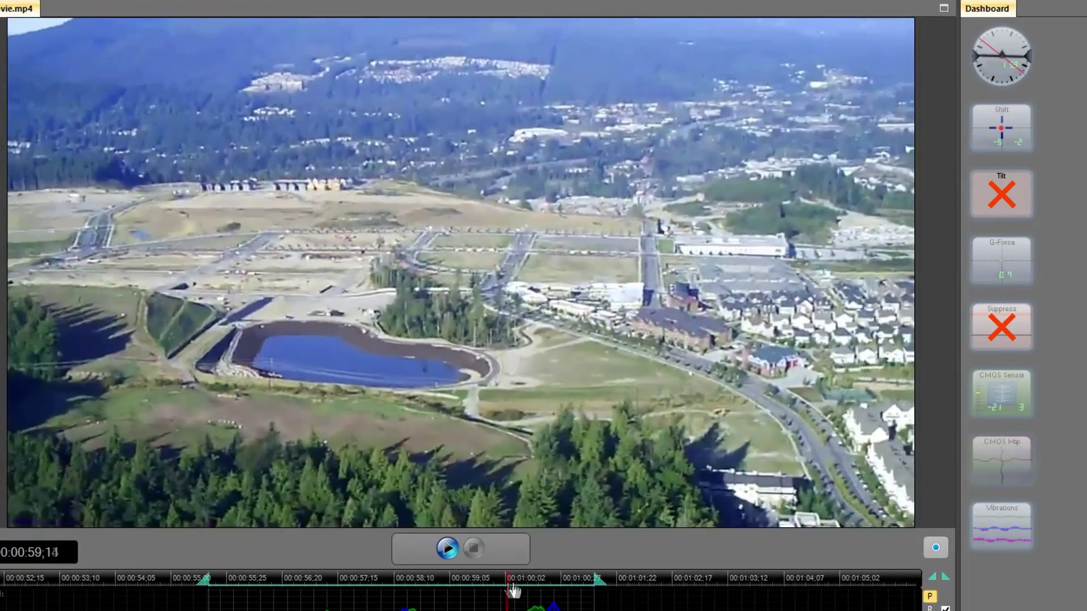
{"action": "left_click_drag", "start_coordinate": [514, 591], "coordinate": [385, 591]}
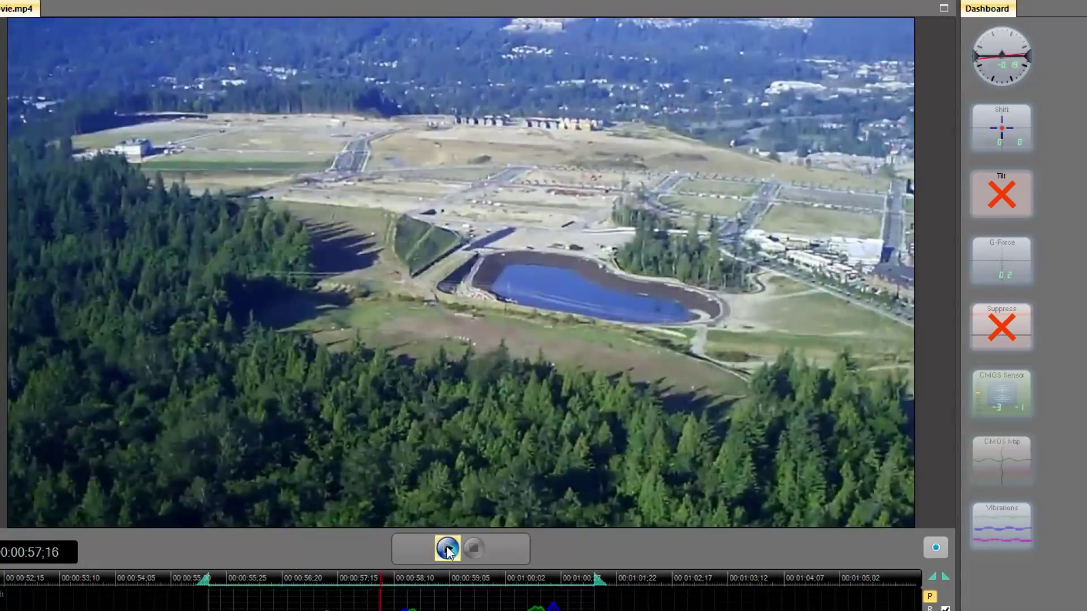
{"action": "left_click", "coordinate": [450, 549]}
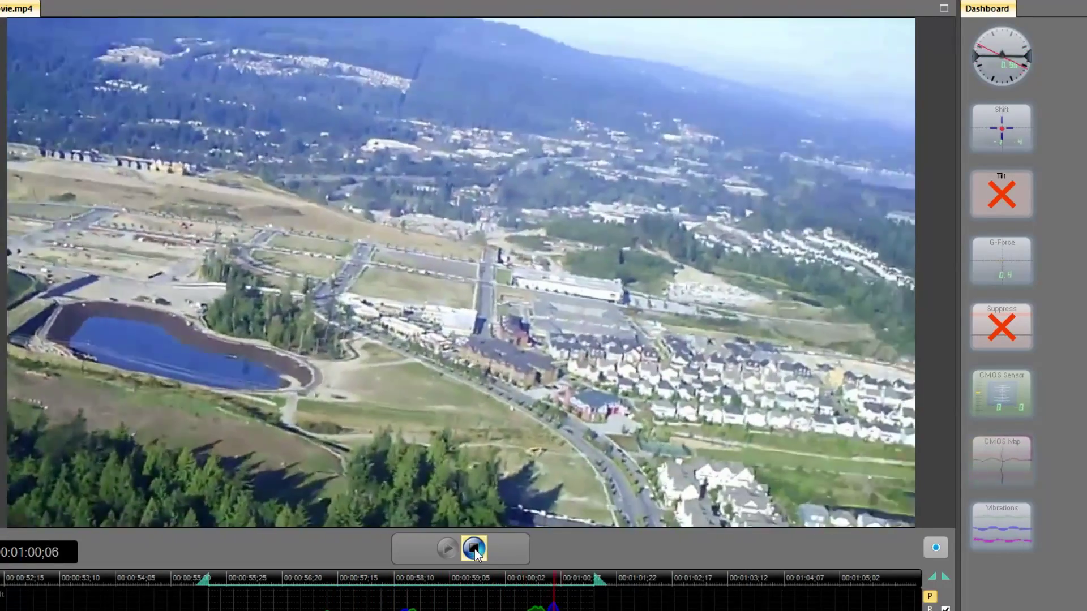
{"action": "left_click", "coordinate": [475, 549]}
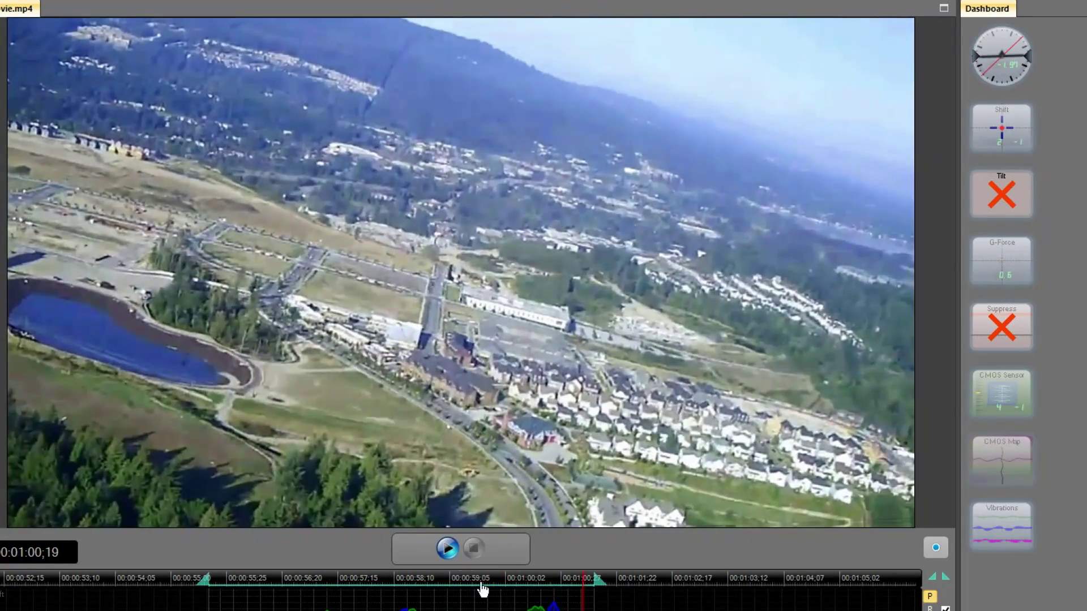
{"action": "mouse_move", "coordinate": [515, 595]}
{"action": "left_mouse_down"}
{"action": "mouse_move", "coordinate": [558, 598]}
{"action": "mouse_move", "coordinate": [518, 599]}
{"action": "mouse_move", "coordinate": [531, 599]}
{"action": "left_mouse_up"}
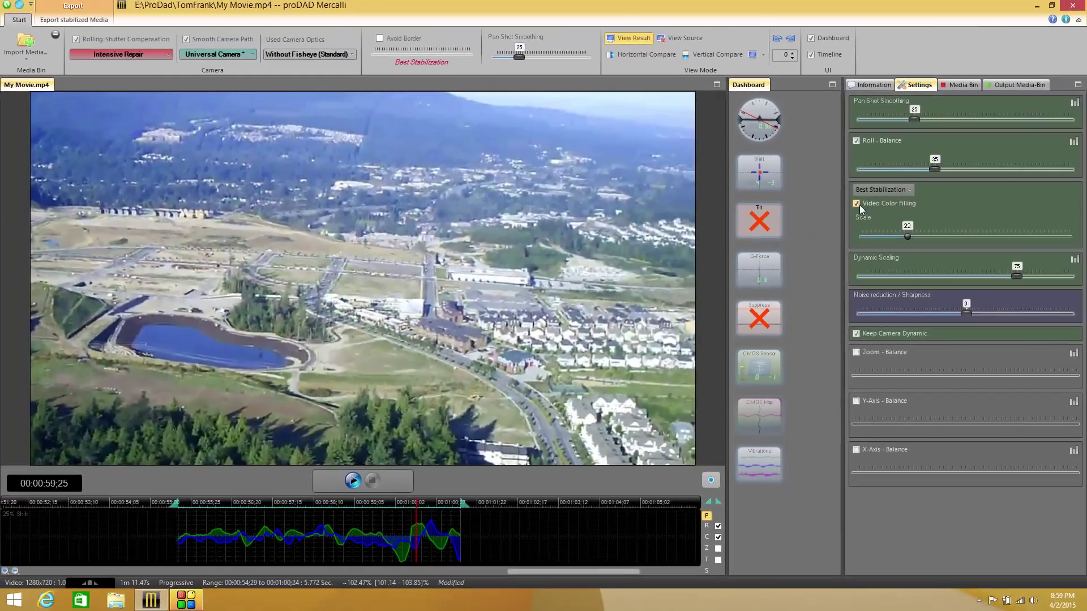
{"action": "left_click", "coordinate": [858, 204]}
Scrub back a few frames, nudge the Scale, and try Best Border with border zoom 33
{"action": "left_click_drag", "start_coordinate": [417, 515], "coordinate": [407, 515]}
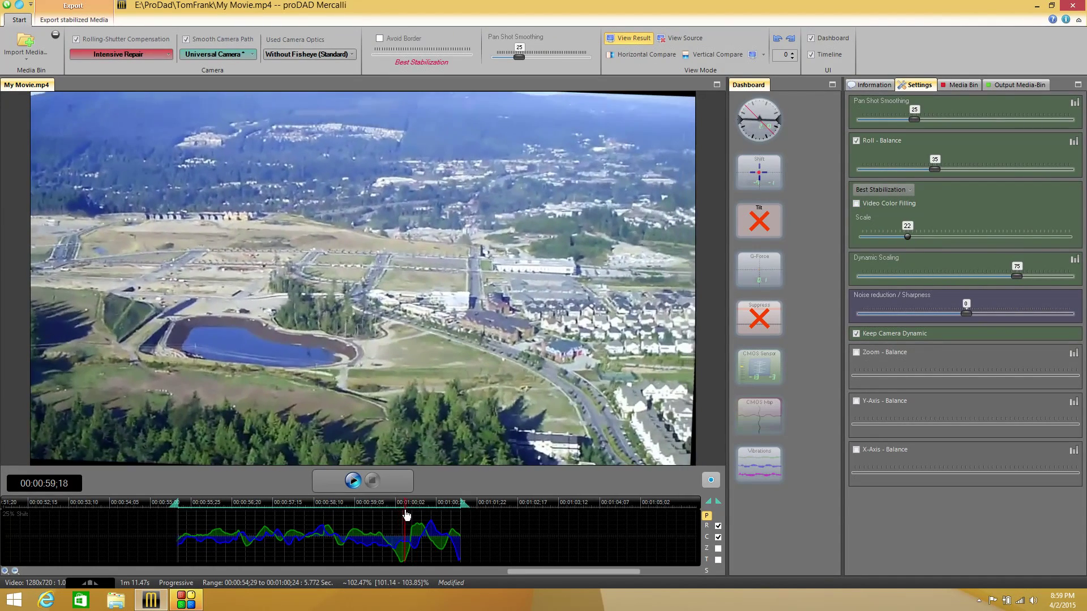
{"action": "left_click_drag", "start_coordinate": [908, 237], "coordinate": [912, 235]}
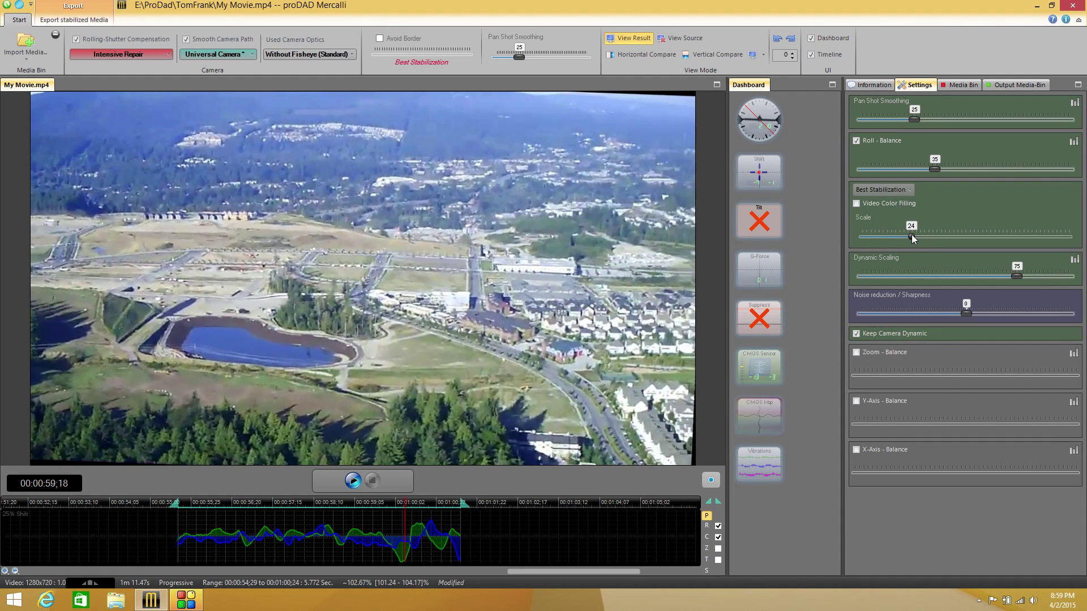
{"action": "left_click", "coordinate": [876, 190]}
{"action": "left_click", "coordinate": [874, 205]}
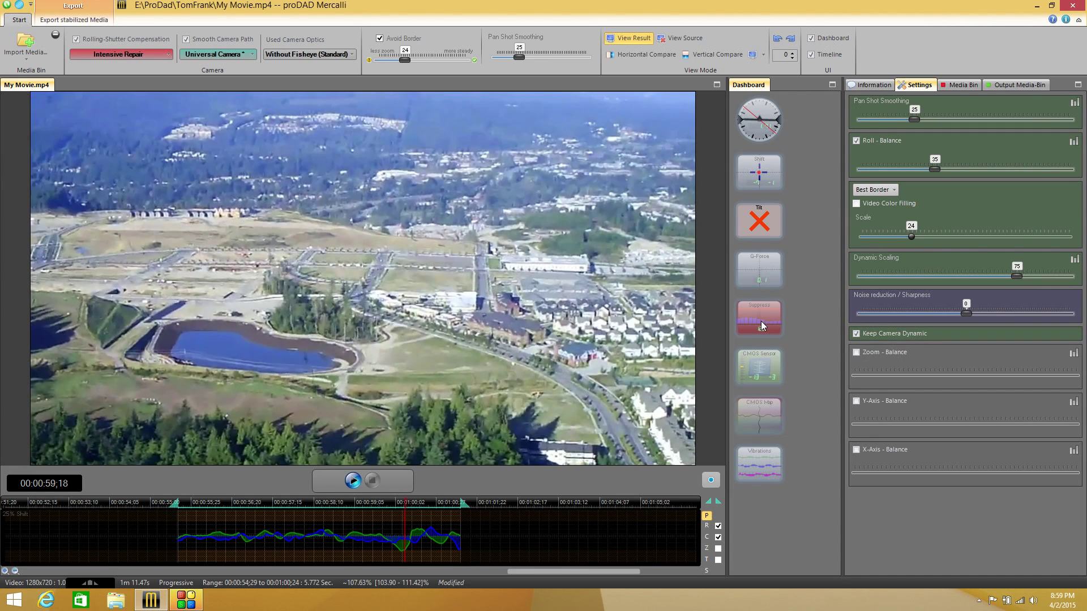
{"action": "left_click_drag", "start_coordinate": [407, 60], "coordinate": [418, 62]}
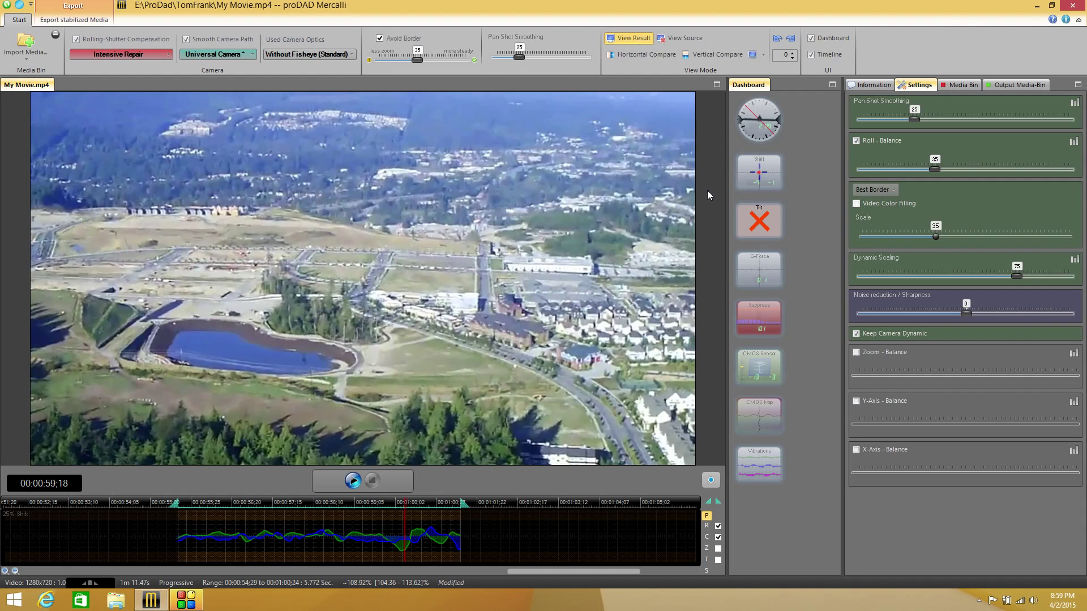
Return to Best Stabilization and lower the Scale to 21
{"action": "left_click", "coordinate": [872, 190]}
{"action": "left_click", "coordinate": [881, 220]}
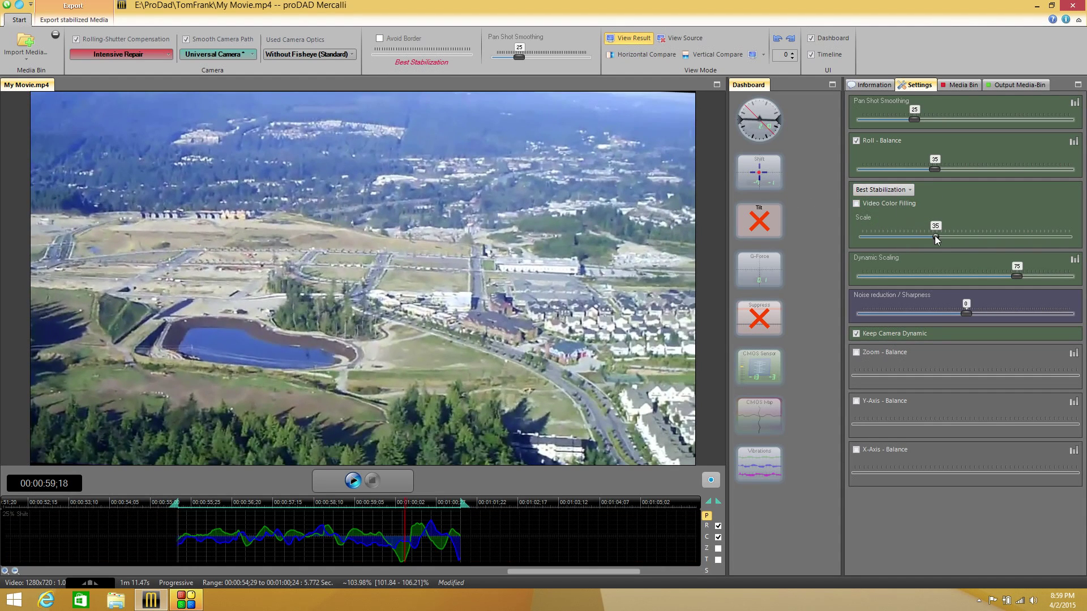
{"action": "left_click_drag", "start_coordinate": [936, 237], "coordinate": [908, 237]}
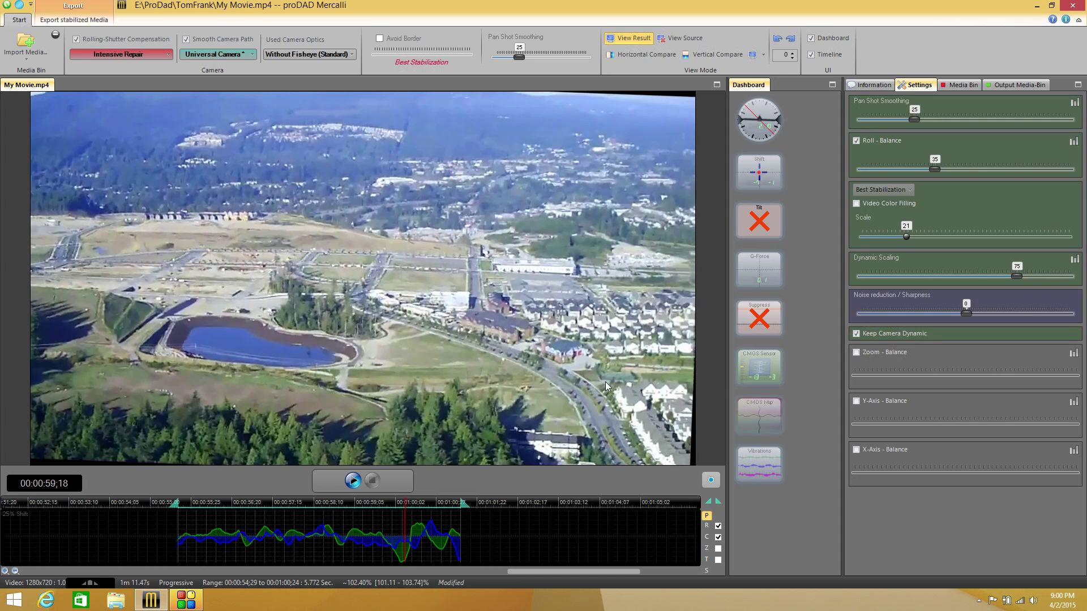
Re-enable Video Color Filling, preview the aerial clip, and scrub to 00:00:59;13 near the range end
{"action": "left_click", "coordinate": [857, 204]}
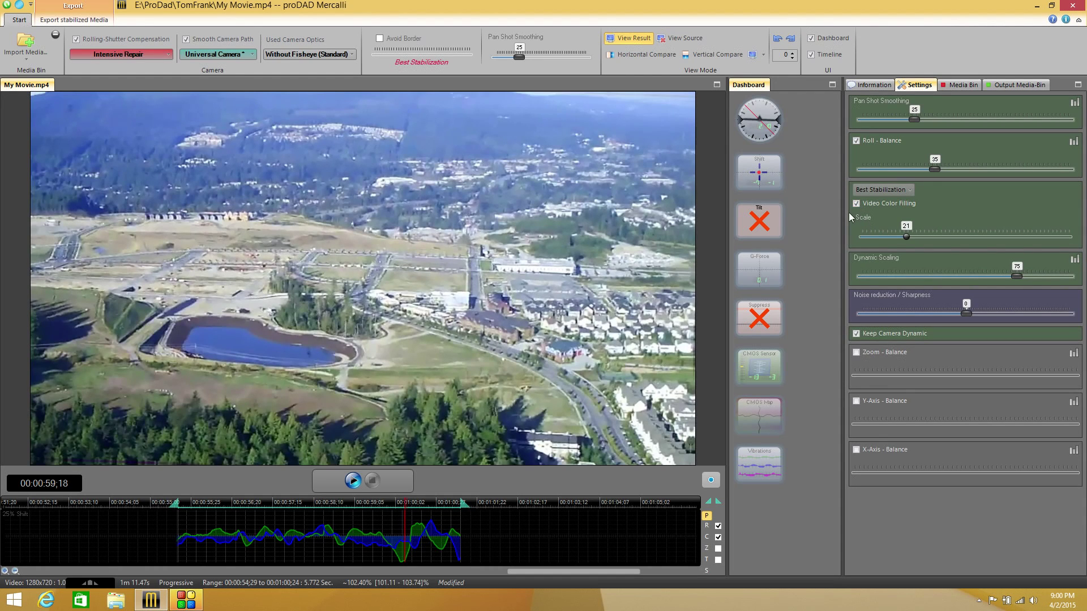
{"action": "left_click", "coordinate": [351, 482]}
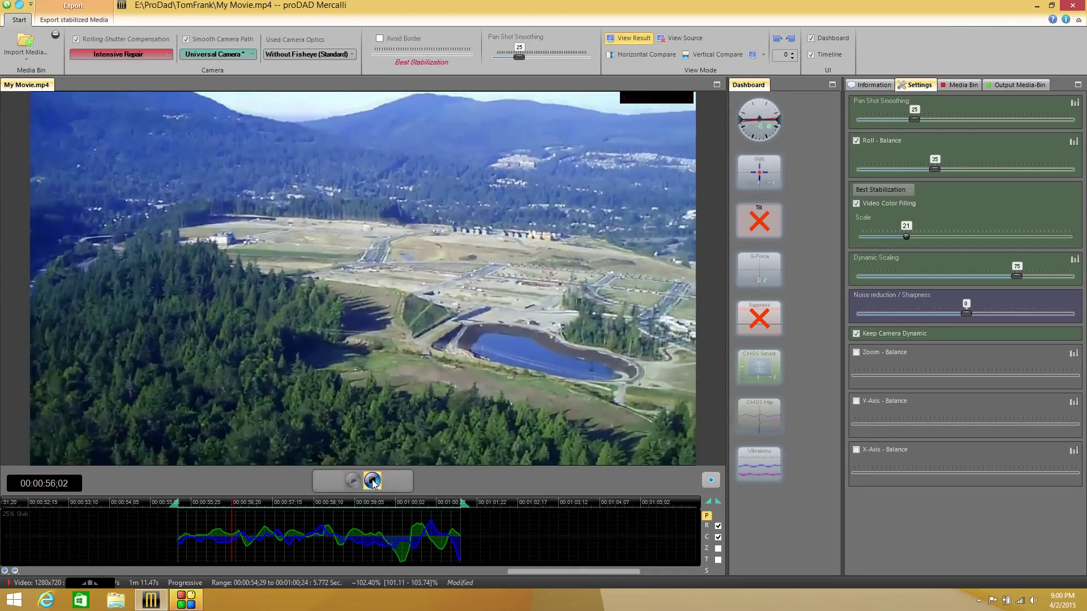
{"action": "left_click", "coordinate": [374, 482]}
{"action": "left_click", "coordinate": [458, 511]}
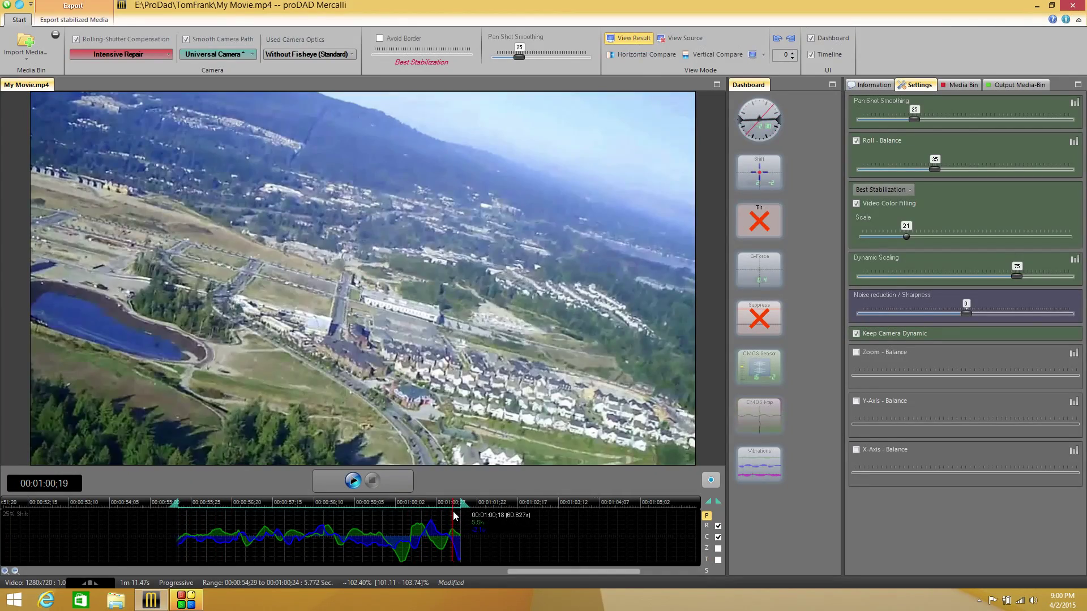
{"action": "left_click_drag", "start_coordinate": [461, 514], "coordinate": [398, 504]}
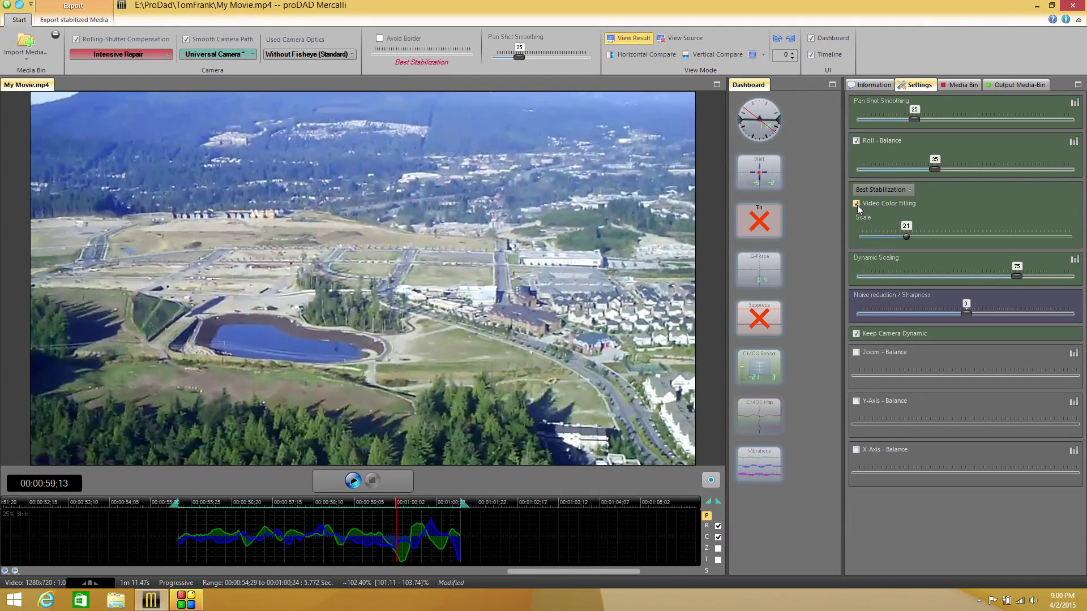
{"action": "left_click", "coordinate": [858, 192]}
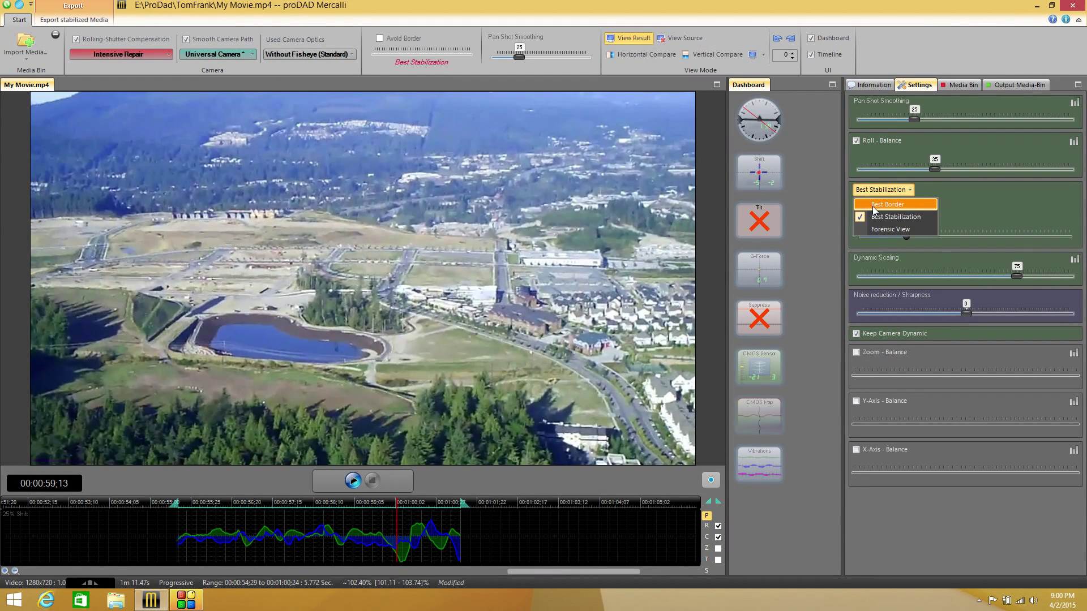
Try Best Border, then go back to Best Stabilization
{"action": "left_click", "coordinate": [872, 206]}
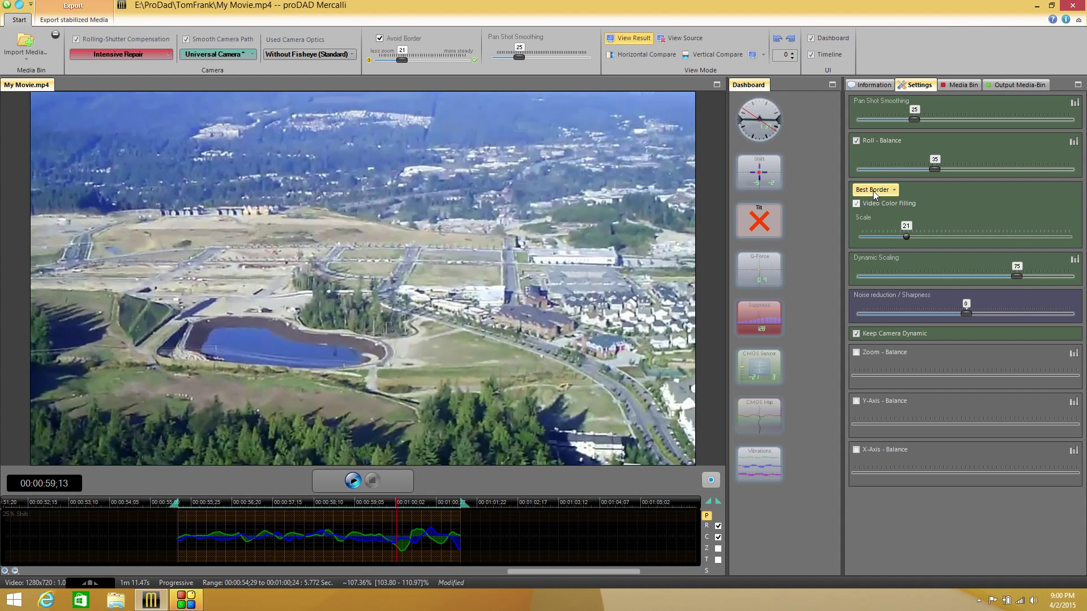
{"action": "left_click", "coordinate": [873, 192]}
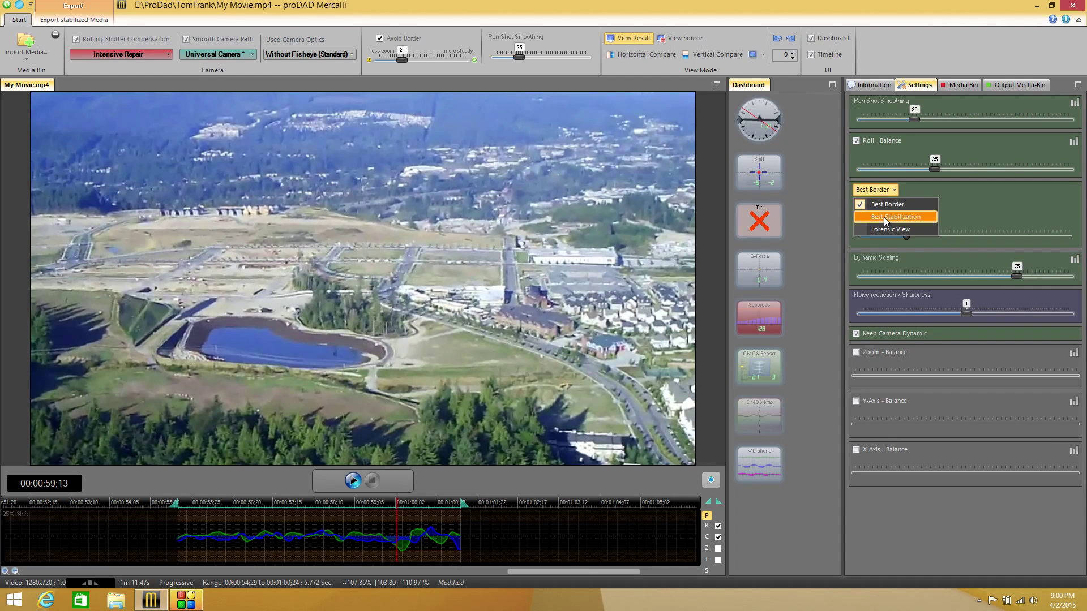
{"action": "left_click", "coordinate": [884, 217]}
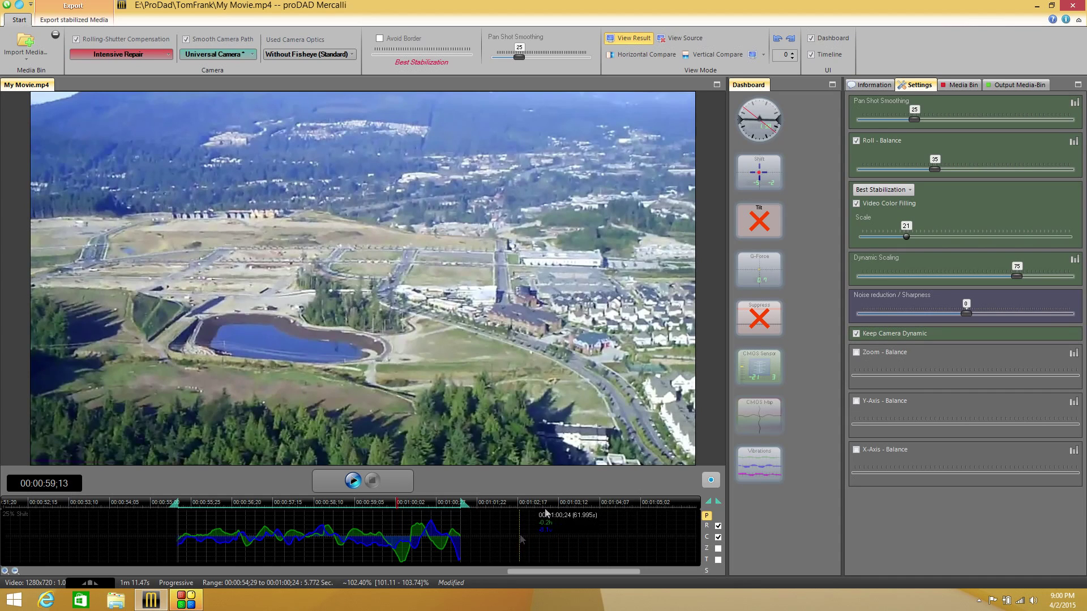
Switch to Forensic View, raise Scale to 41, and play the forensic preview
{"action": "left_click", "coordinate": [892, 190]}
{"action": "left_click", "coordinate": [899, 231]}
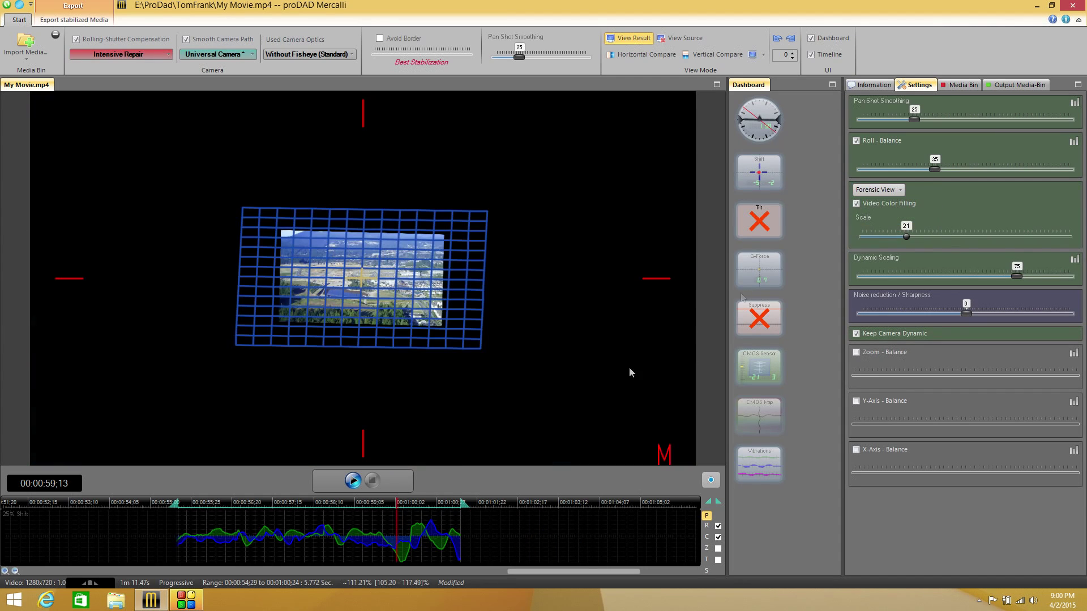
{"action": "left_click_drag", "start_coordinate": [907, 237], "coordinate": [948, 237]}
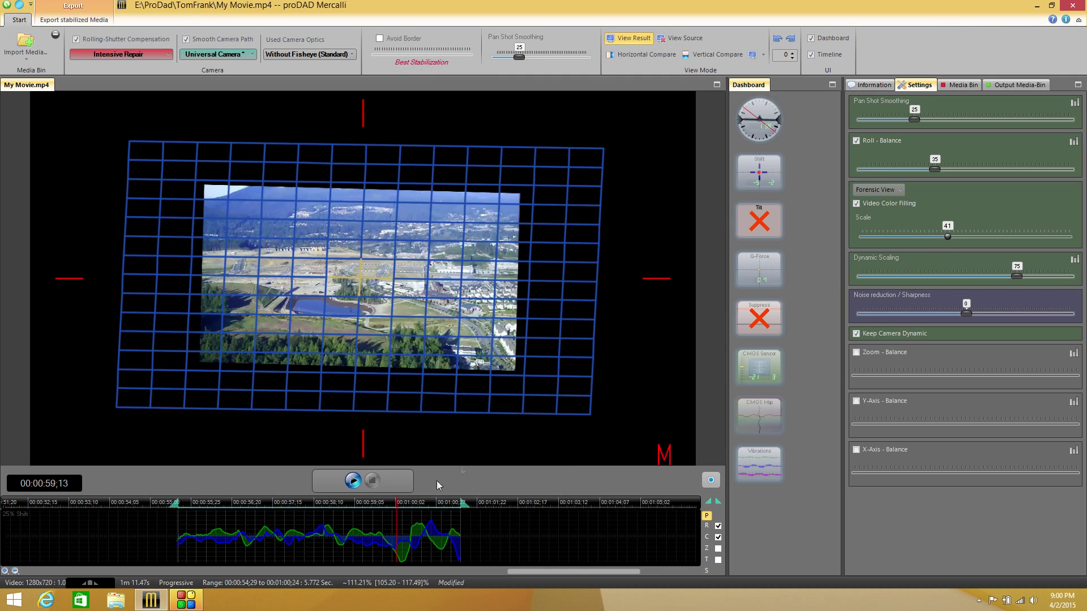
{"action": "left_click", "coordinate": [351, 484]}
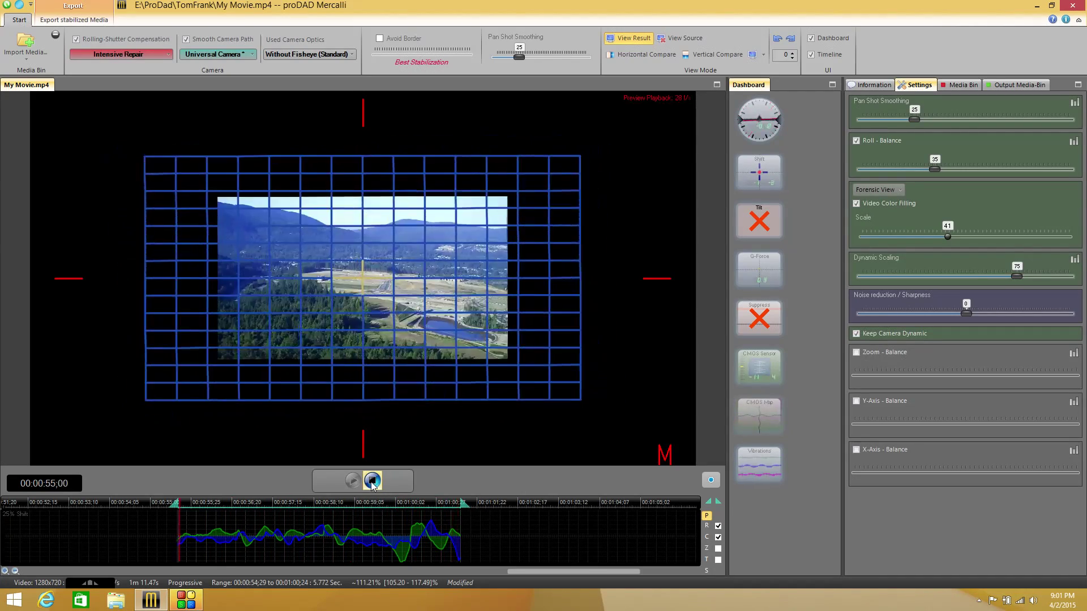
{"action": "left_click", "coordinate": [372, 481]}
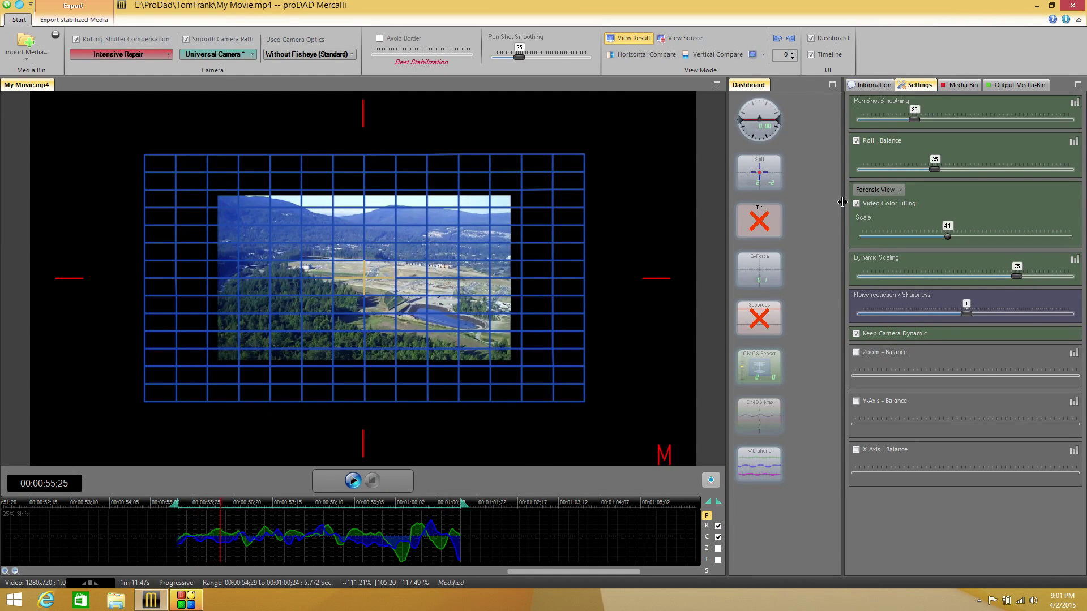
Switch from Forensic View to Best Stabilization at Scale 41, leaving the mode list unchanged afterwards
{"action": "left_click", "coordinate": [880, 190]}
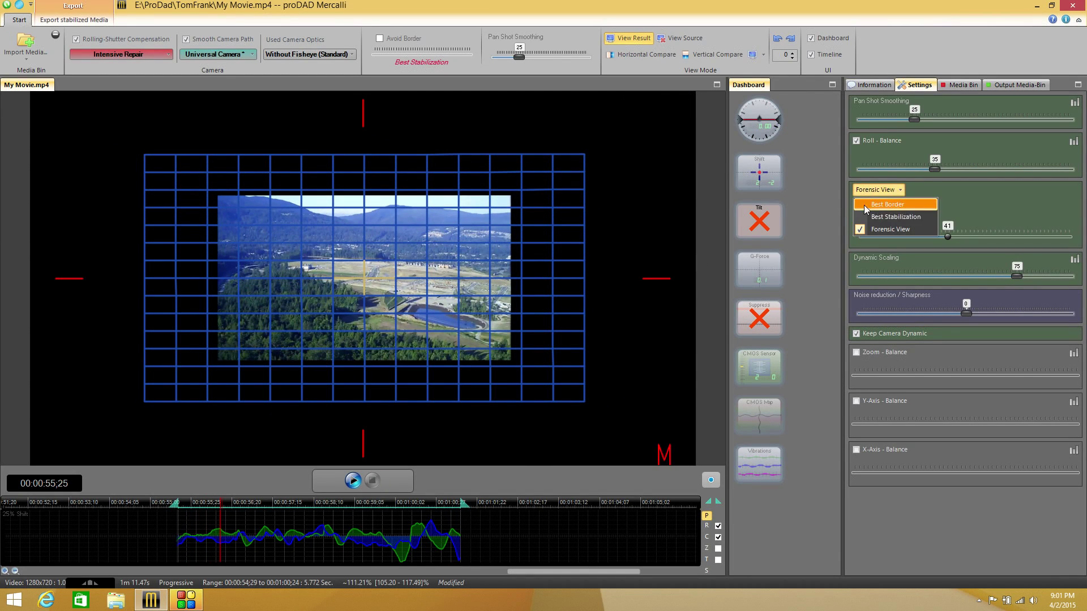
{"action": "left_click", "coordinate": [880, 218]}
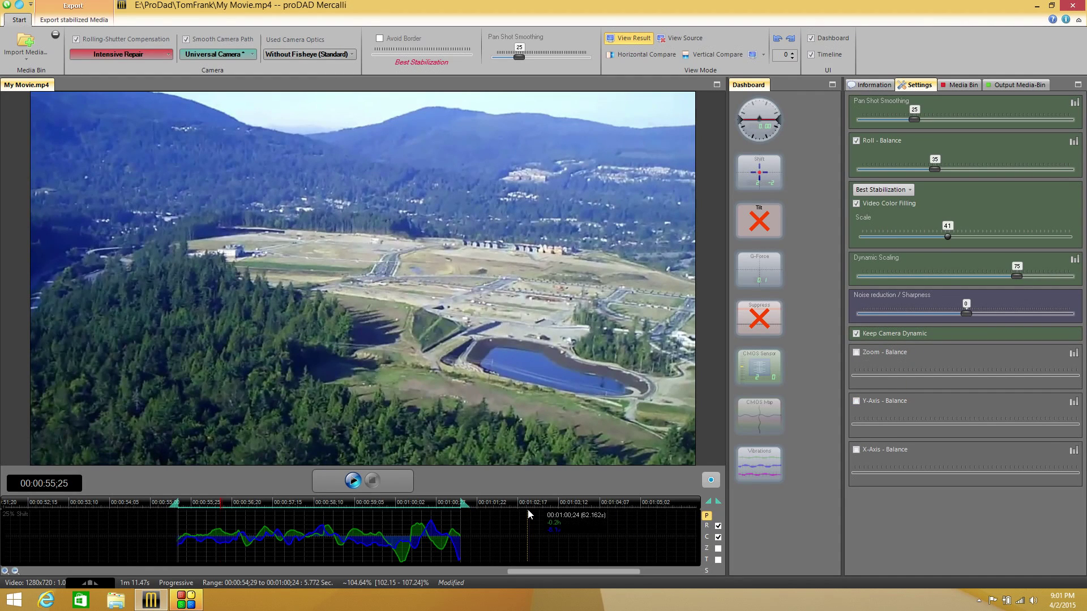
{"action": "left_click", "coordinate": [879, 192]}
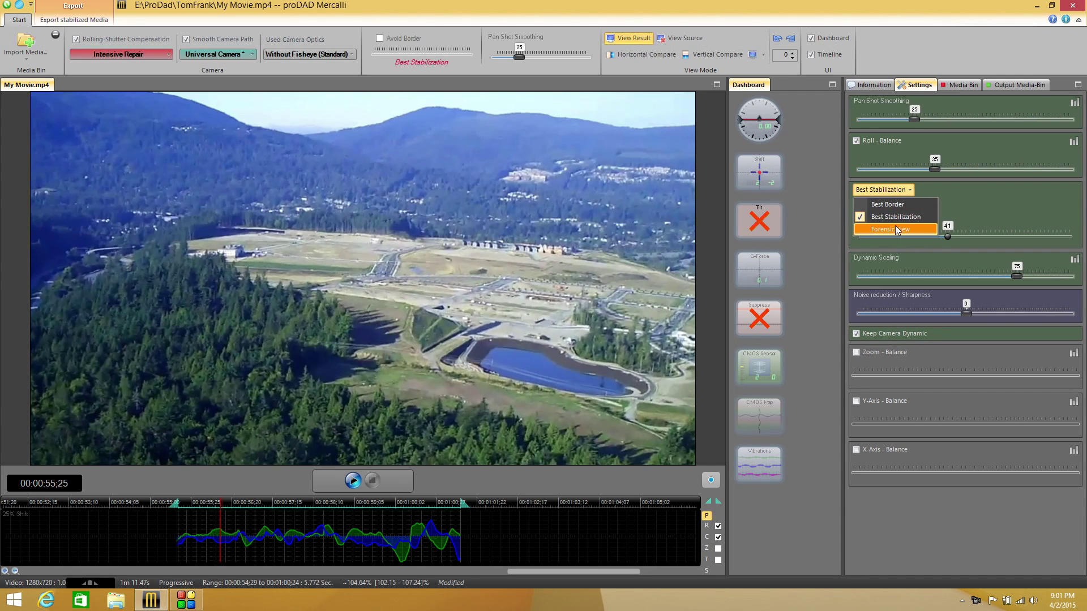
{"action": "left_click", "coordinate": [953, 196]}
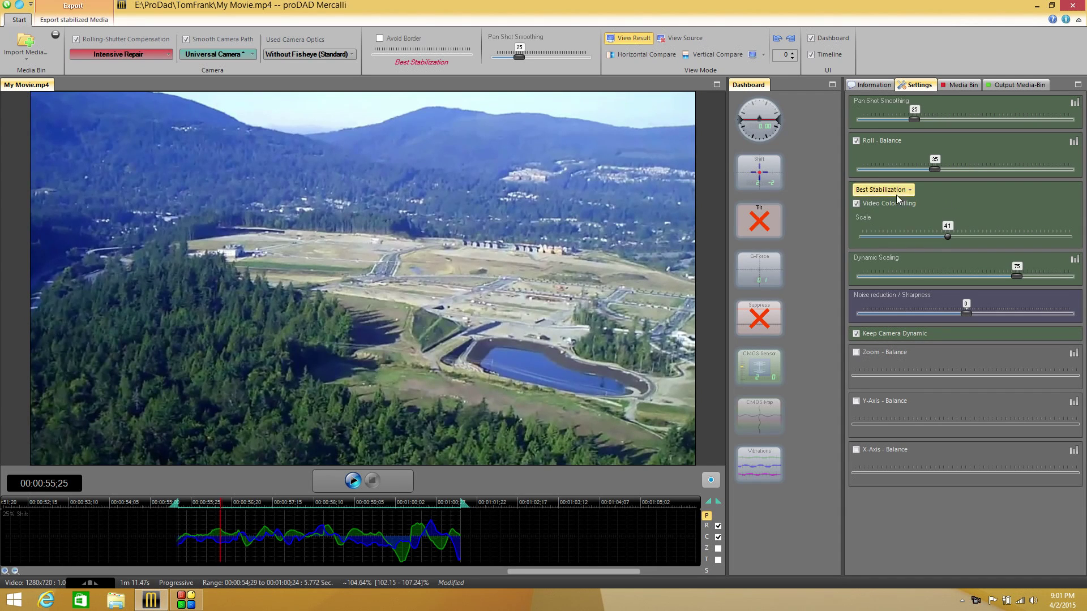